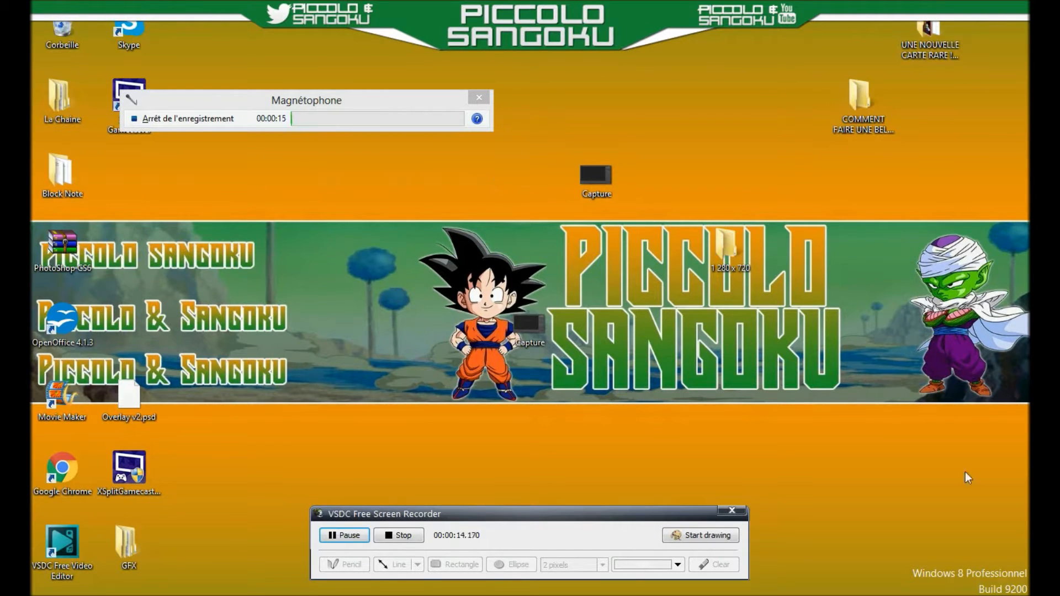
- Move the "1 280 x 720" folder beside the Capture image on the desktop, and look briefly at the blank Photoshop document
drag(724, 246, 524, 198)
click(522, 218)
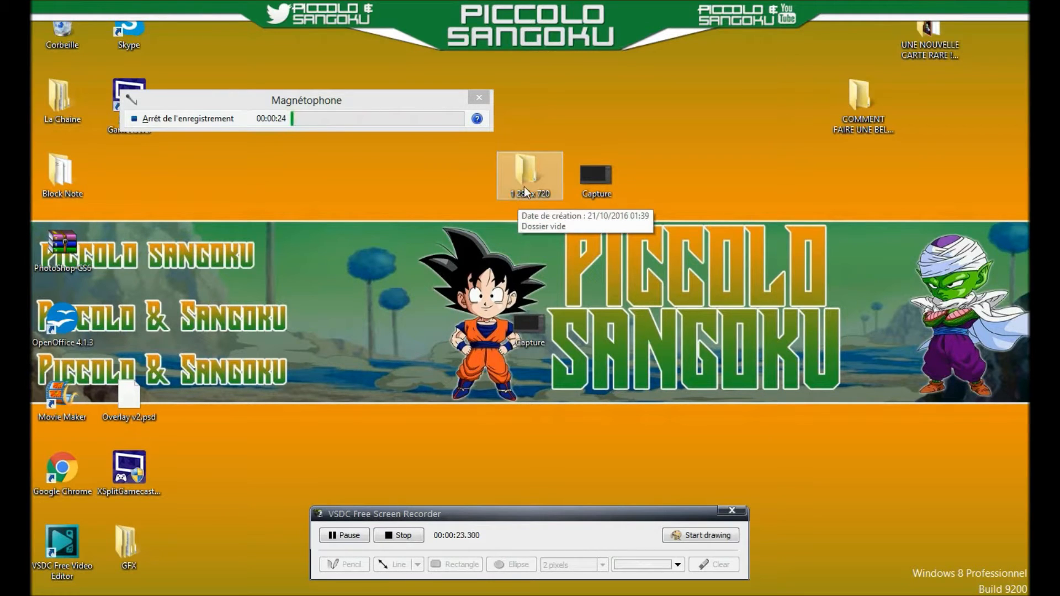
click(357, 595)
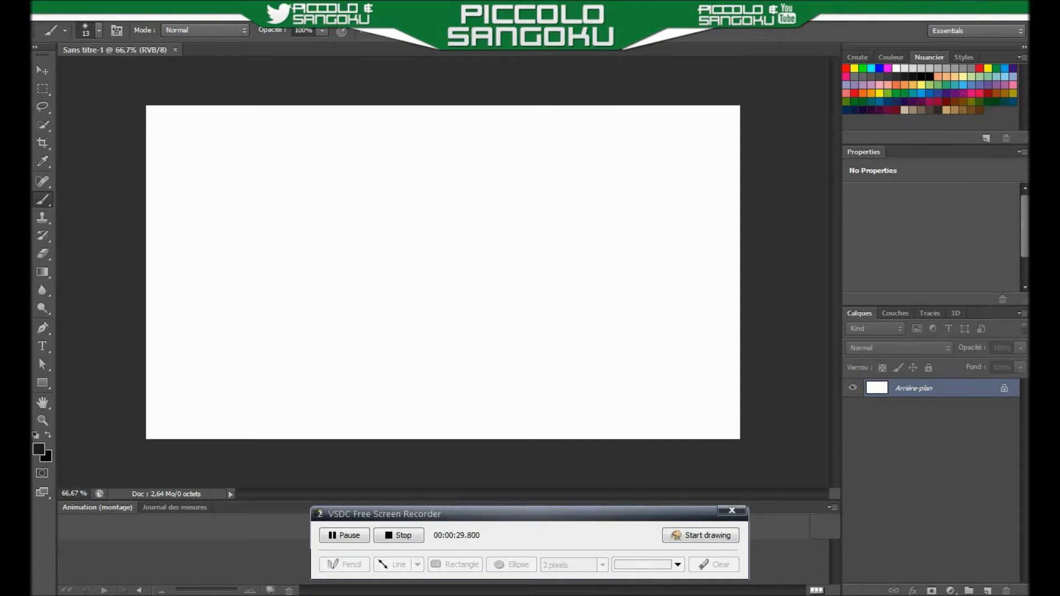
click(970, 8)
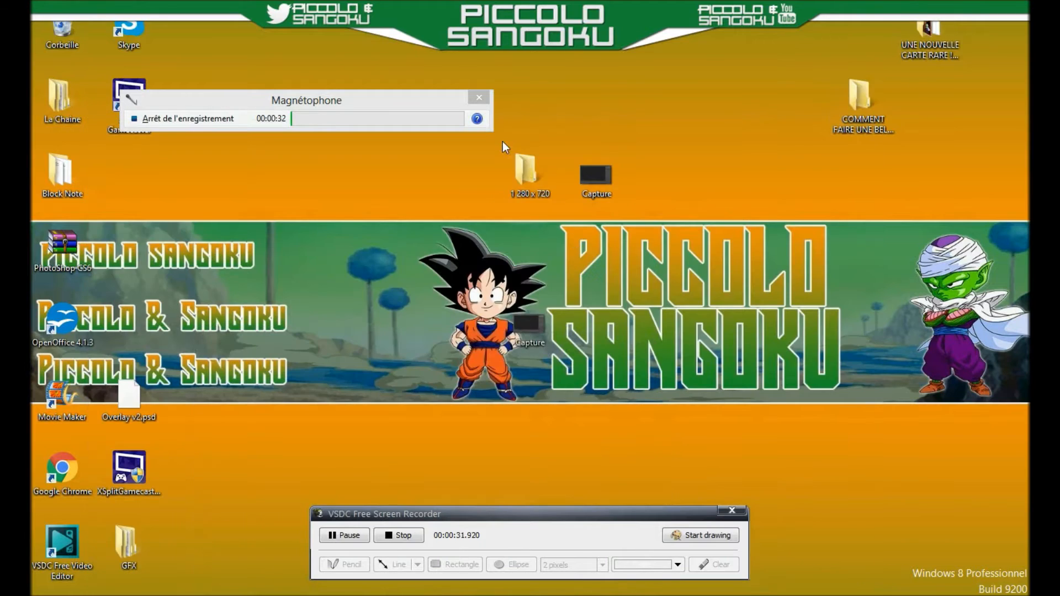
- Move the Capture image lower on the desktop, preview it in Photo Gallery and close the preview
drag(607, 168, 628, 436)
drag(674, 472, 637, 284)
right_click(615, 256)
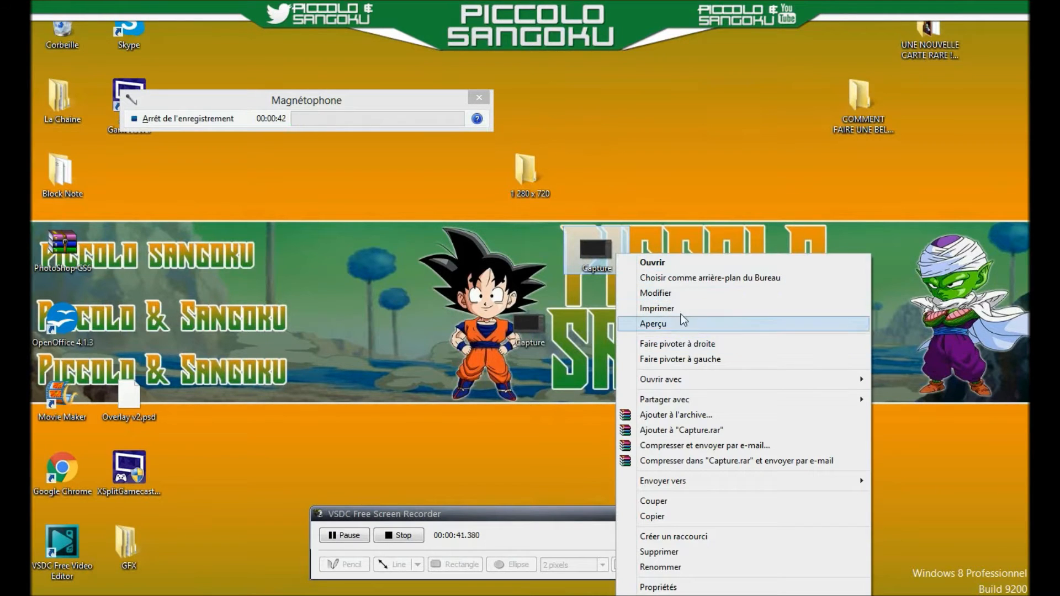
mouse_move(658, 388)
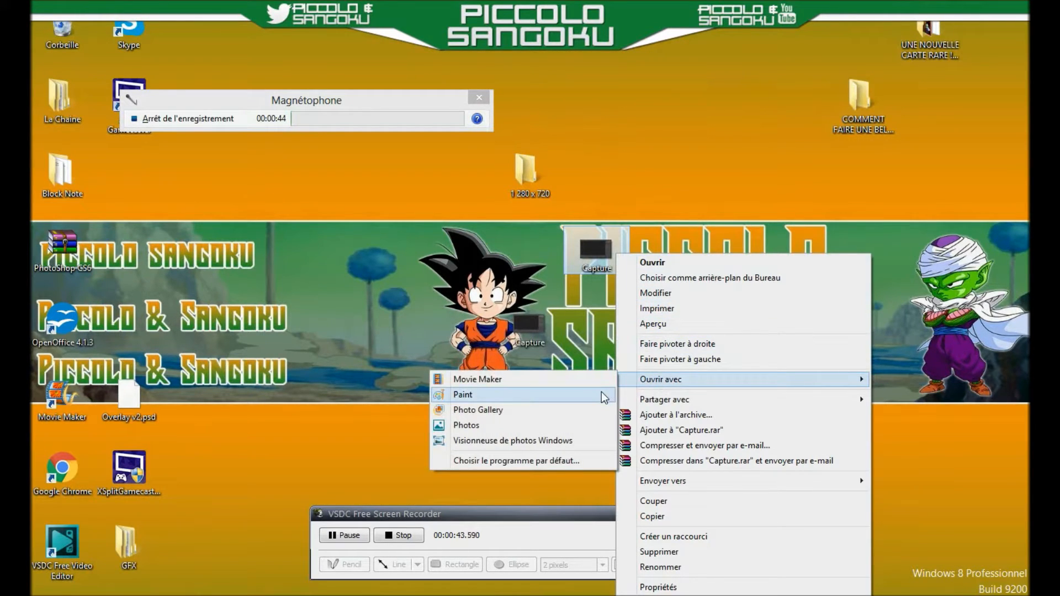
click(592, 411)
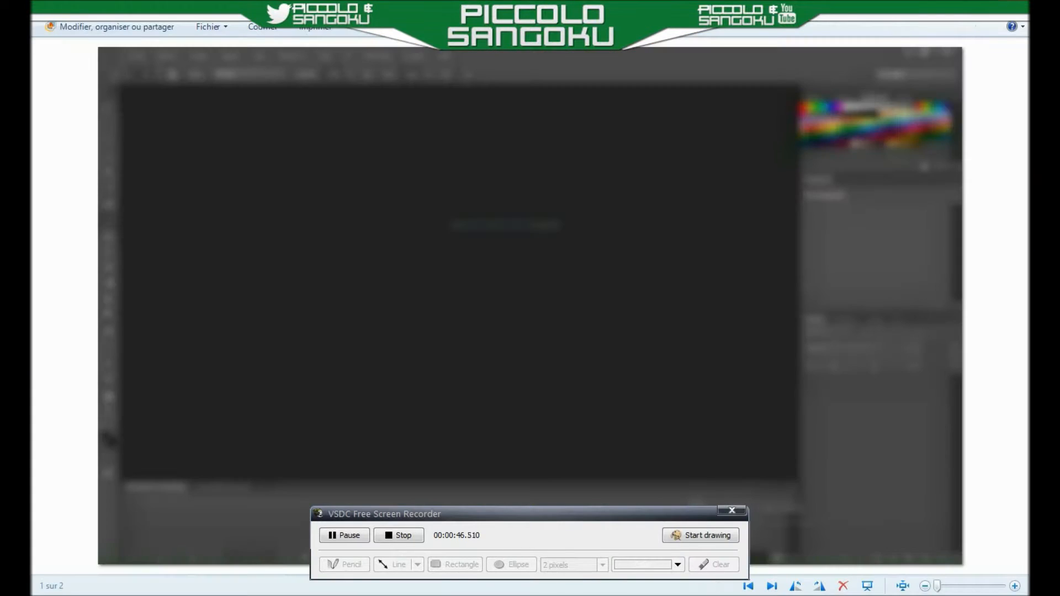
key(alt+F4)
- Delete the duplicate Capture image lying below the "1 280 x 720" folder from the desktop
right_click(528, 315)
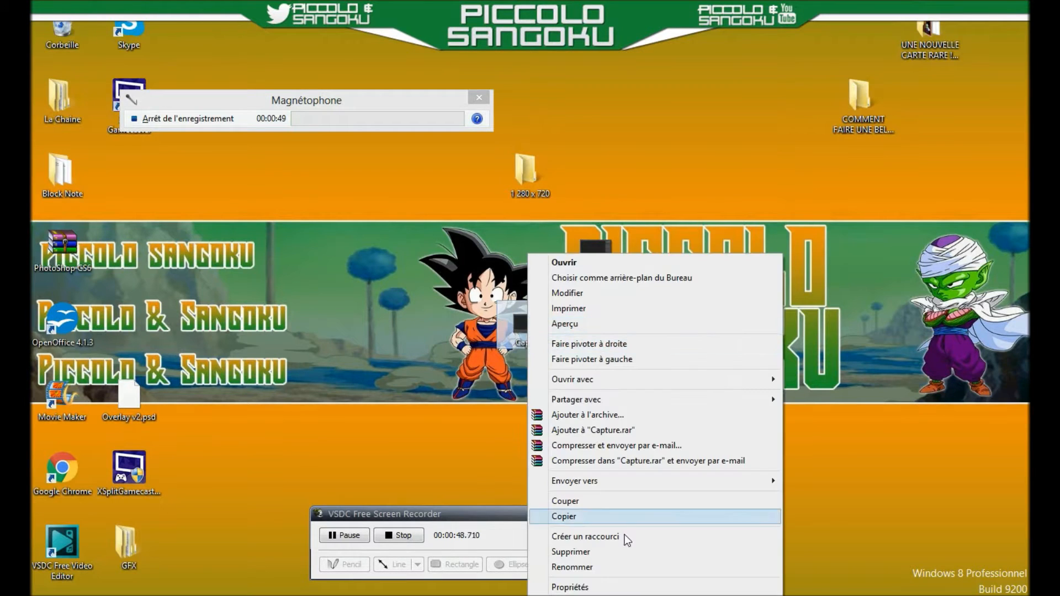
click(602, 552)
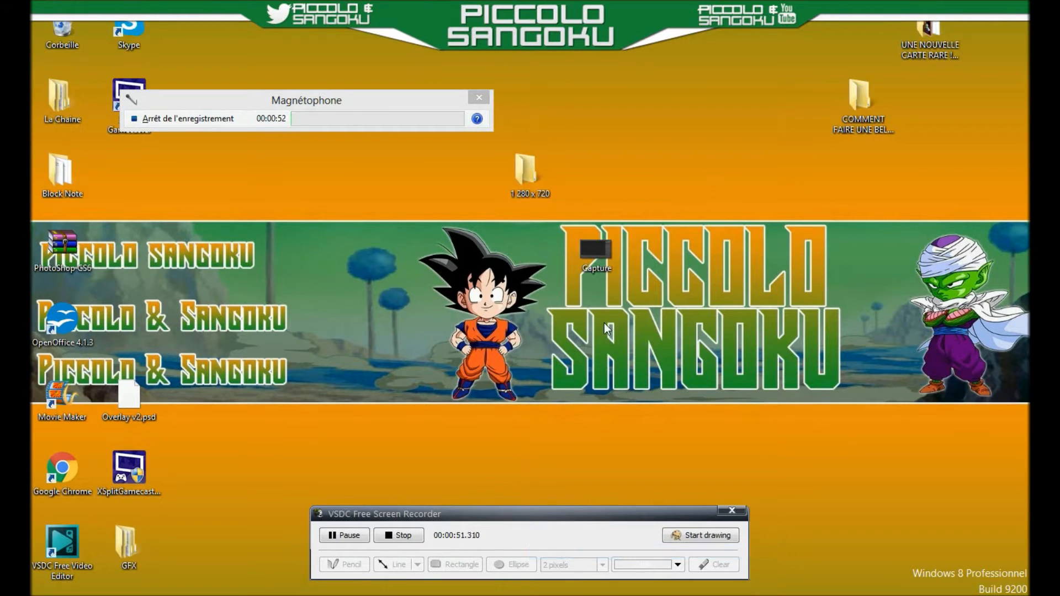
mouse_move(610, 254)
drag(592, 260, 562, 287)
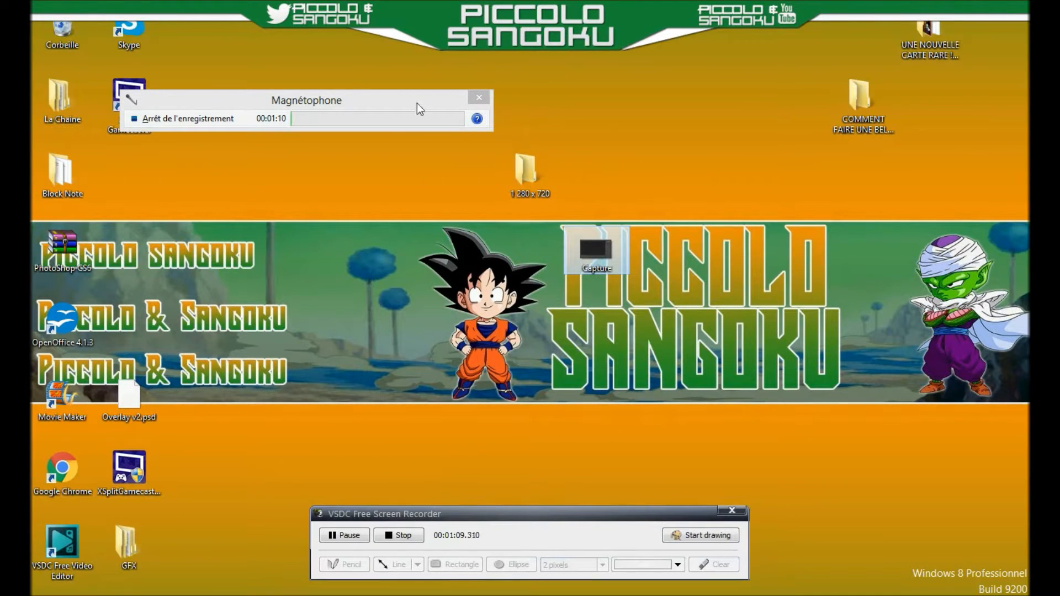
- Move the recorder windows out of the way and switch to the blank Sans titre-1 document in Photoshop
drag(529, 515, 397, 20)
drag(409, 101, 467, 98)
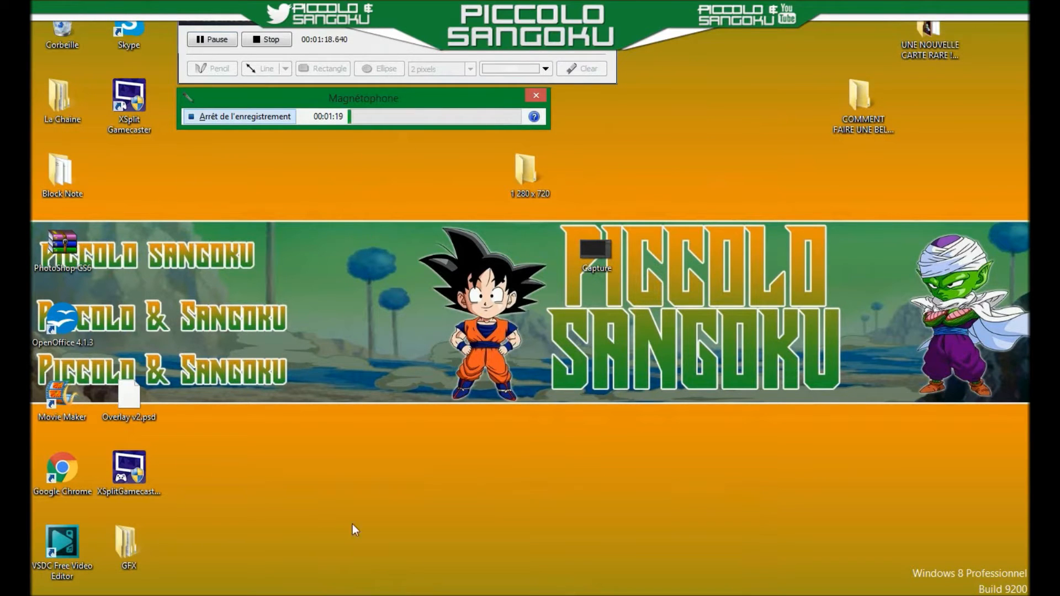
mouse_move(349, 595)
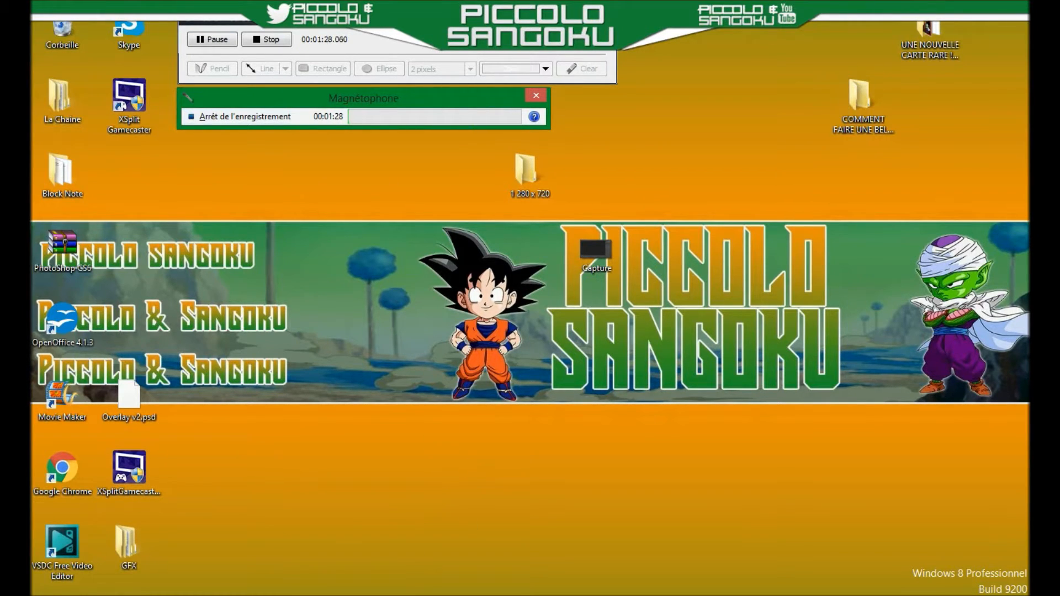
click(349, 524)
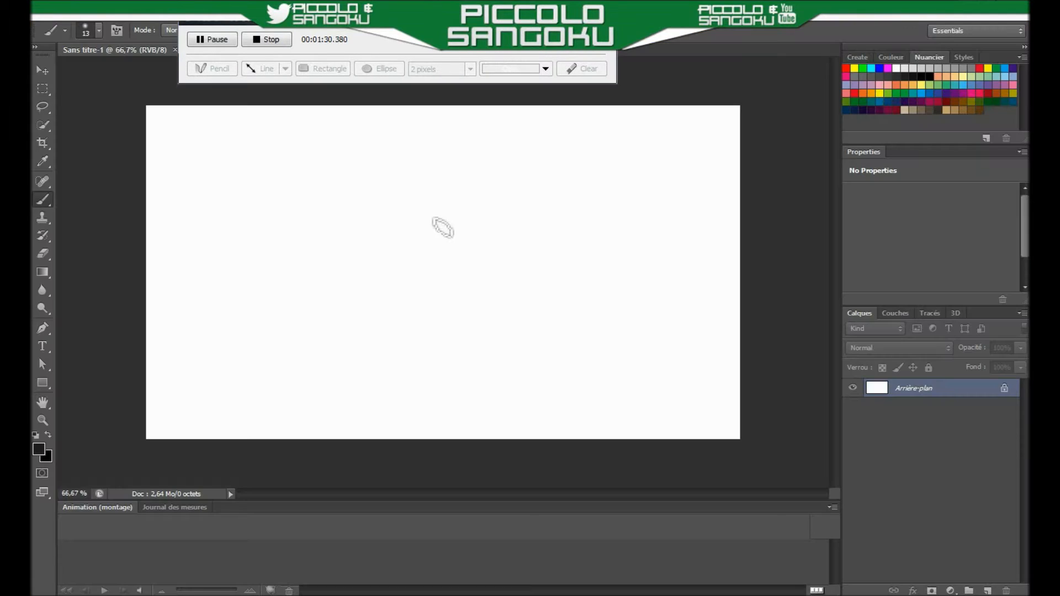
drag(359, 34, 677, 18)
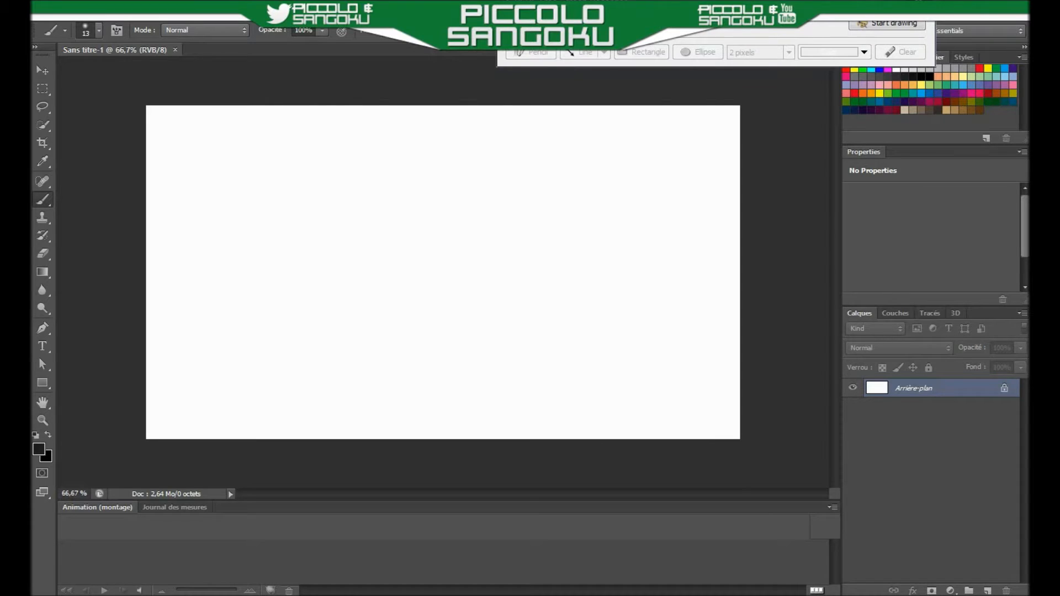
key(alt+Tab)
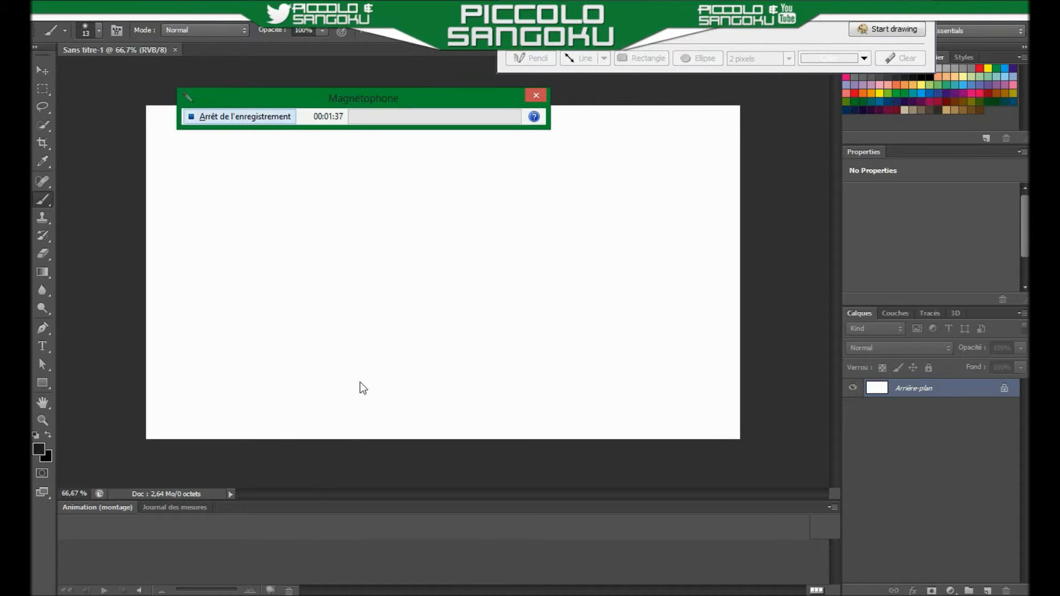
click(437, 61)
drag(503, 123, 512, 132)
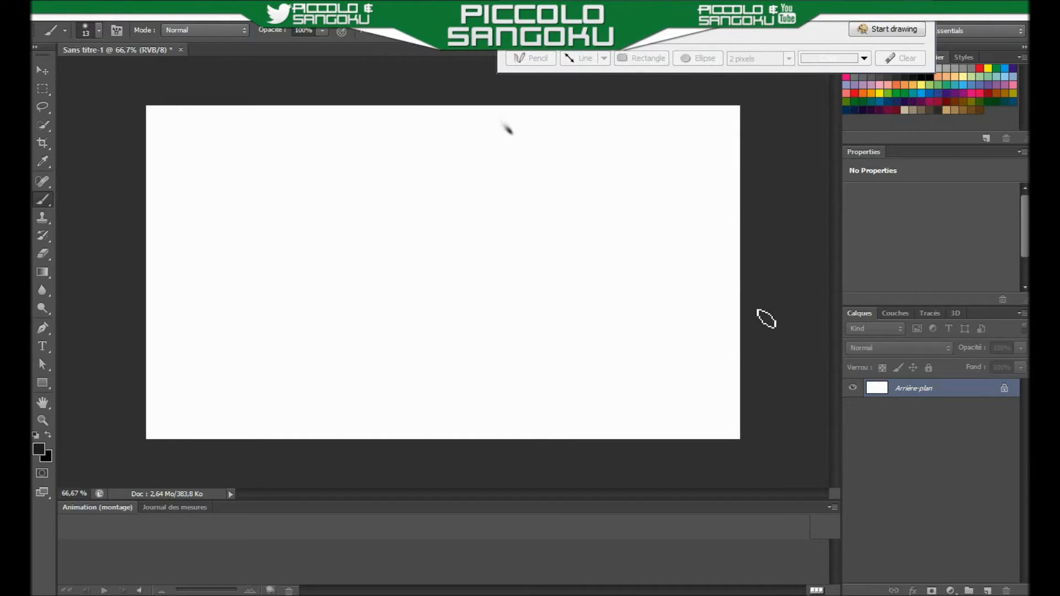
- Place the image "hqdefault (1)" from the desktop folder GFX, subfolder CONTOUR DE MINIATURE, into the document
click(74, 11)
mouse_move(109, 11)
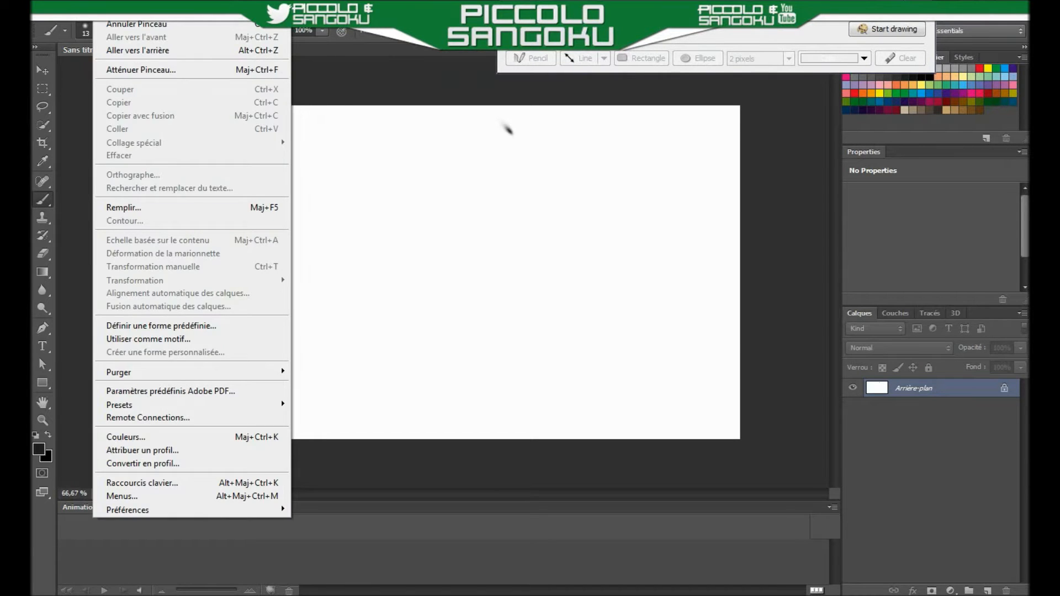
mouse_move(74, 11)
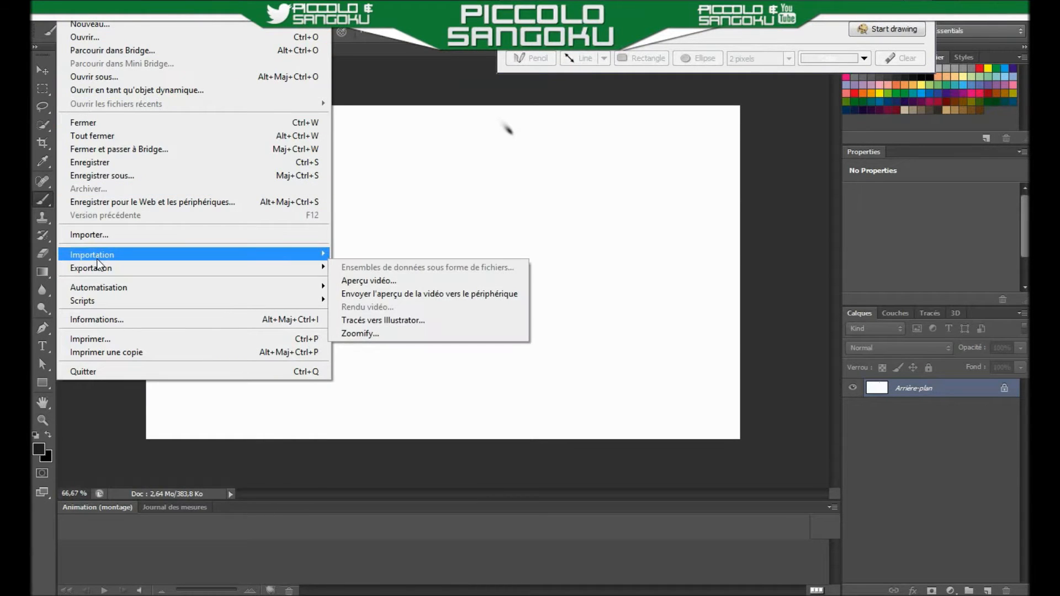
click(97, 234)
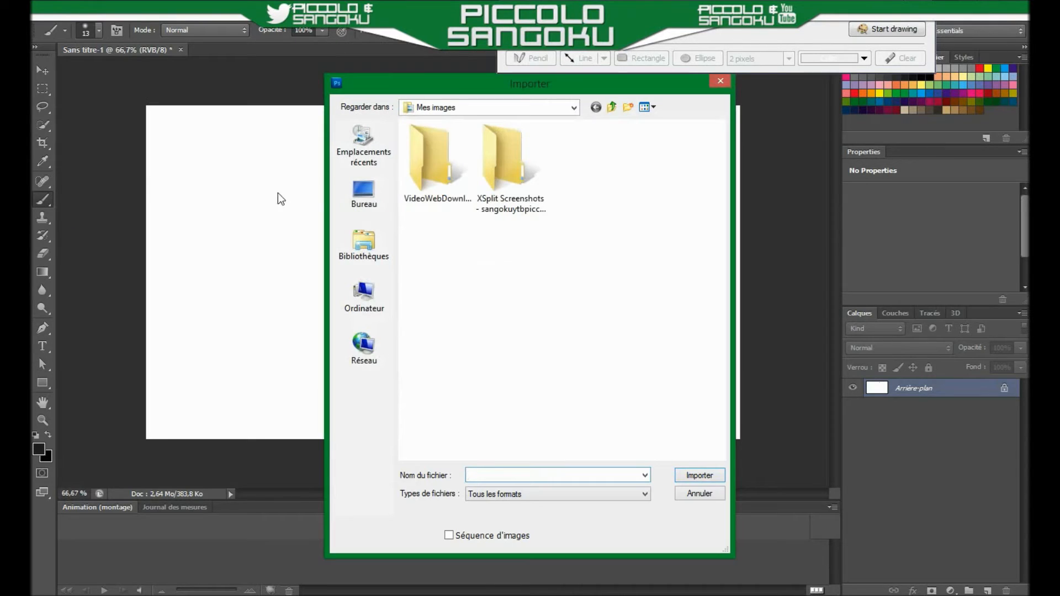
click(372, 177)
double_click(631, 280)
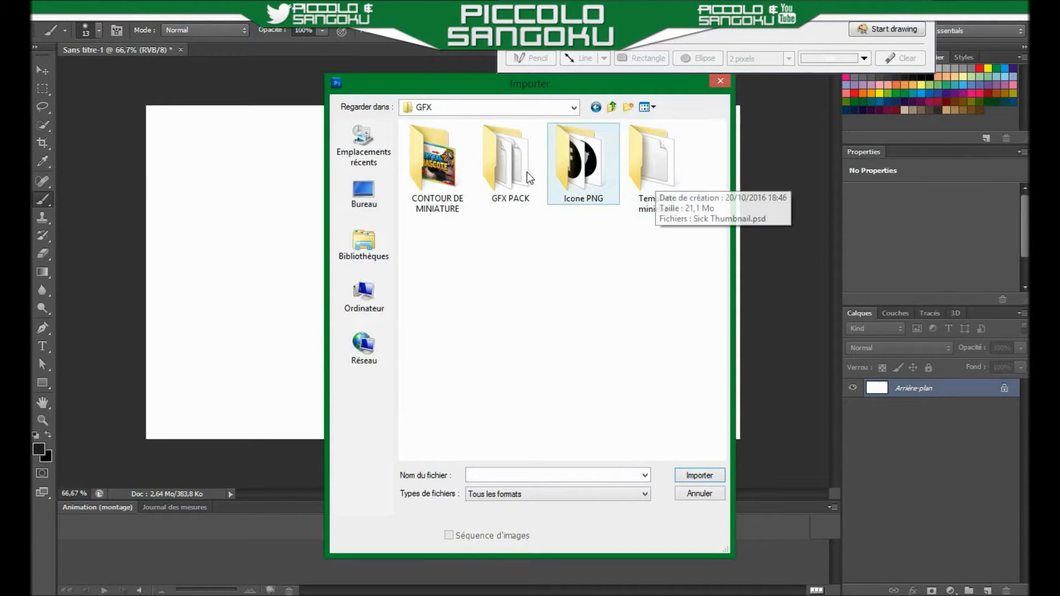
double_click(433, 163)
click(437, 166)
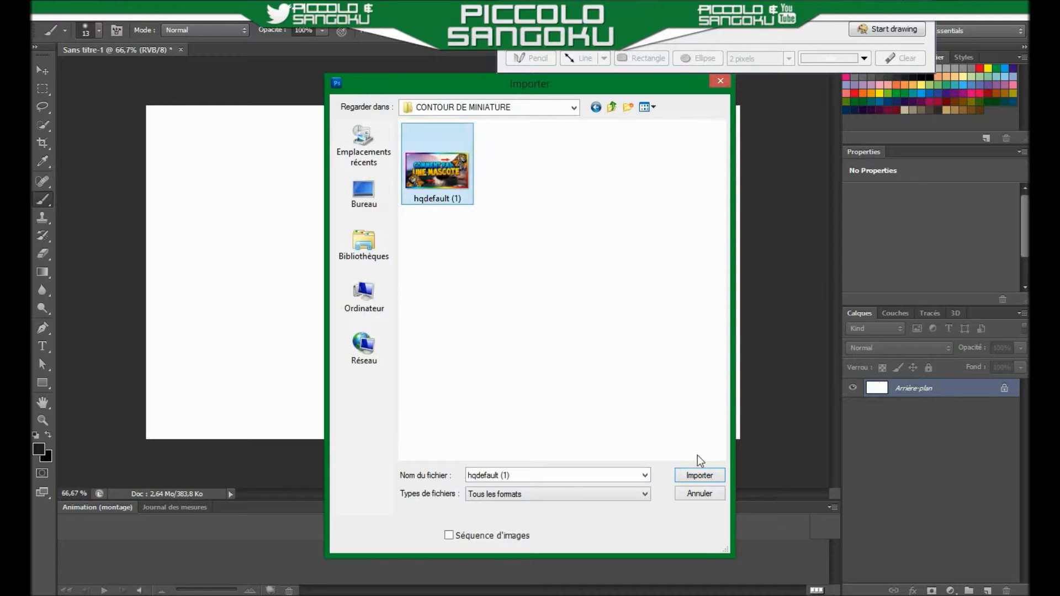
click(699, 475)
- Scale the placed hqdefault (1) image to about 520% so it covers the whole canvas, and commit the placement
drag(428, 261, 220, 142)
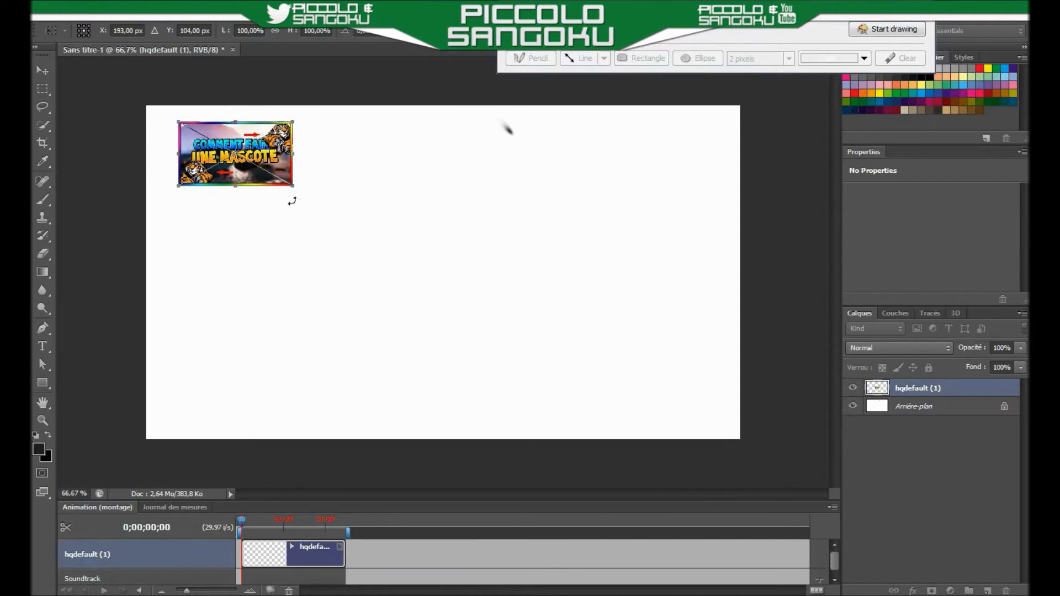
drag(295, 188, 740, 439)
drag(178, 123, 146, 108)
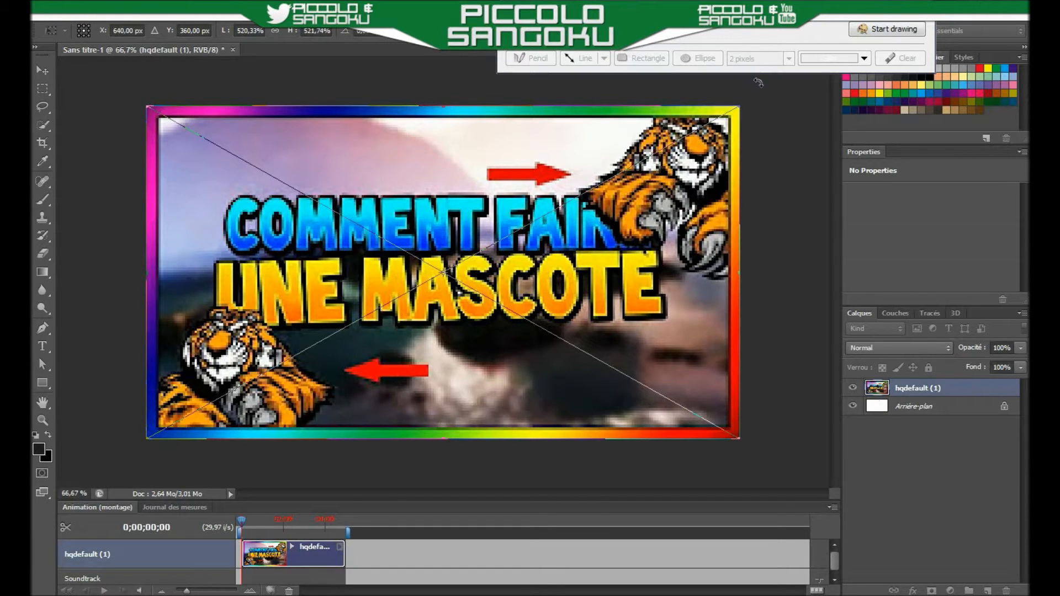
click(40, 68)
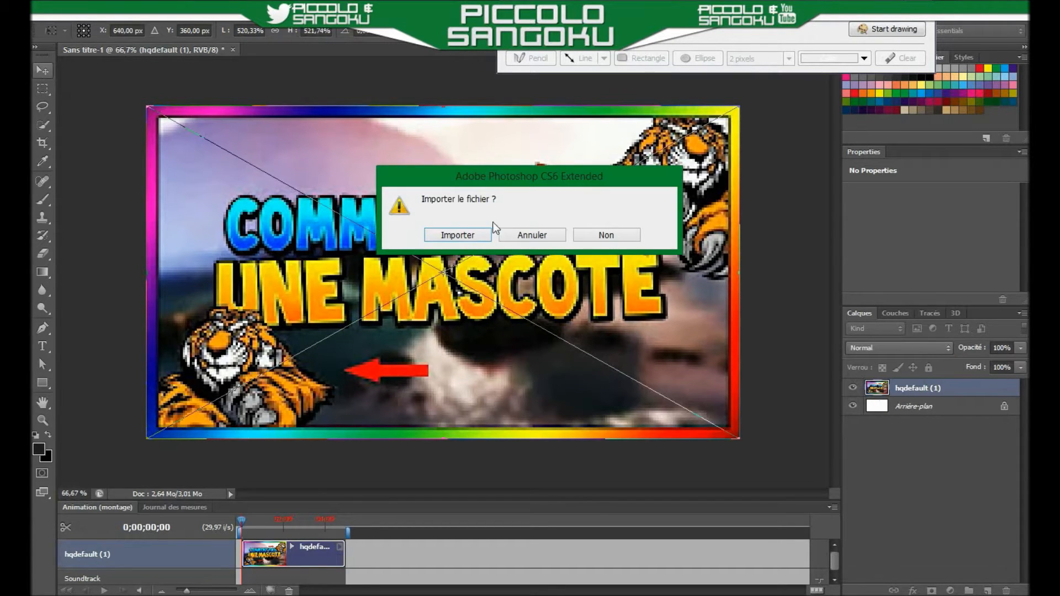
click(457, 233)
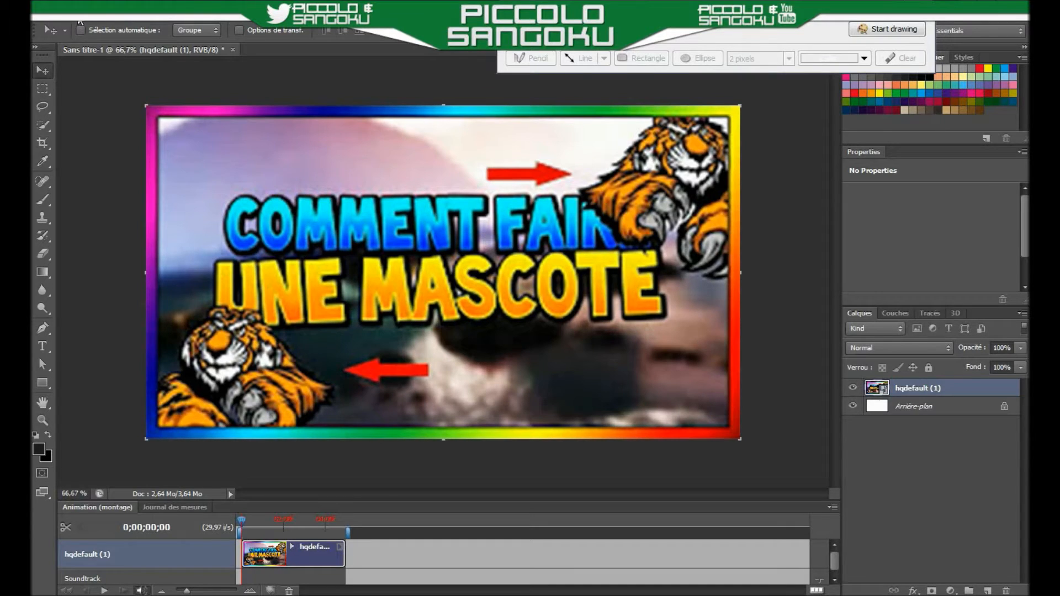
- Place the Capture JPG from the desktop as a new layer above the hqdefault (1) image
click(69, 11)
click(133, 239)
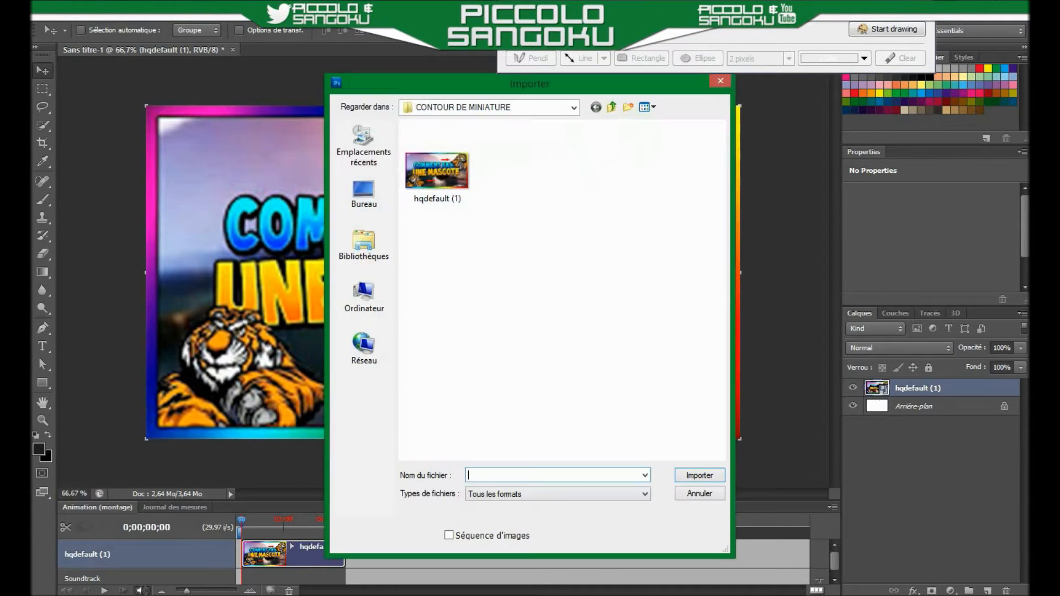
click(364, 196)
click(453, 354)
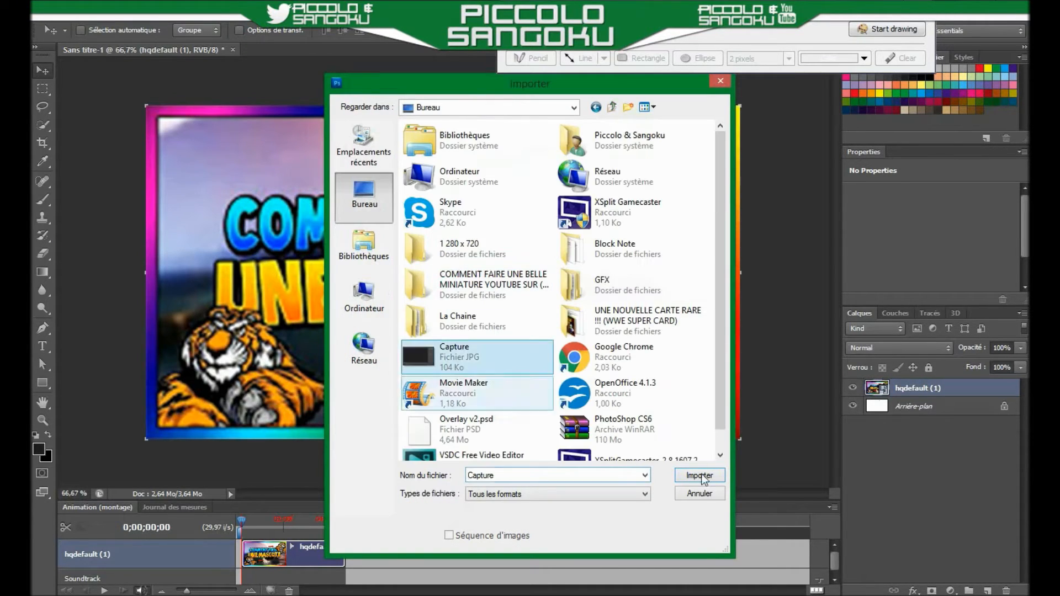
click(711, 475)
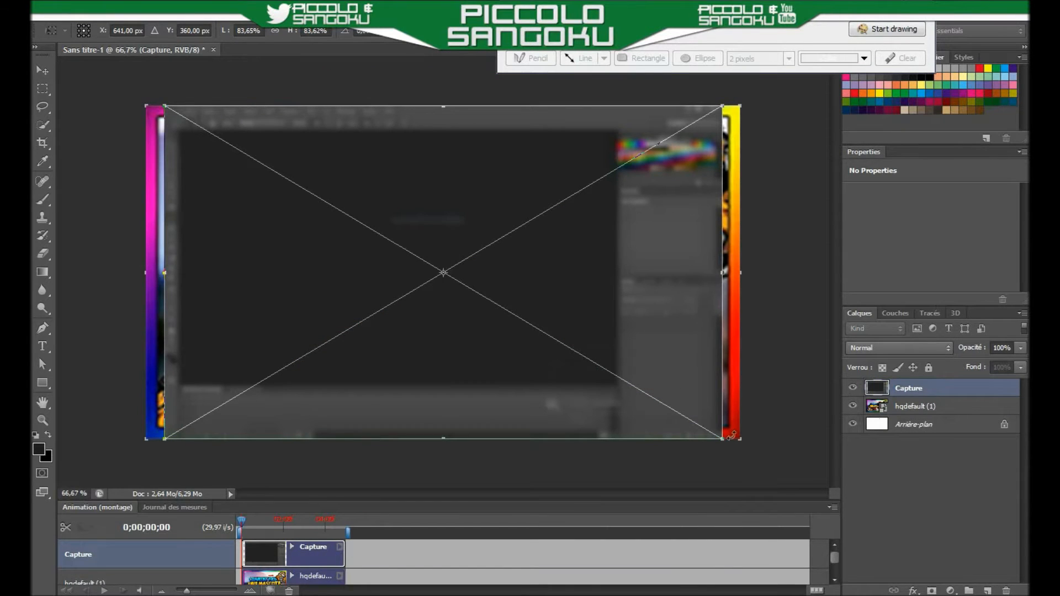
- Resize the Capture image to about 86% width and 78% height to fit inside the rainbow border, and commit it
drag(721, 439, 684, 376)
mouse_move(607, 270)
mouse_down()
mouse_move(620, 304)
mouse_move(599, 280)
mouse_up()
drag(677, 386, 731, 428)
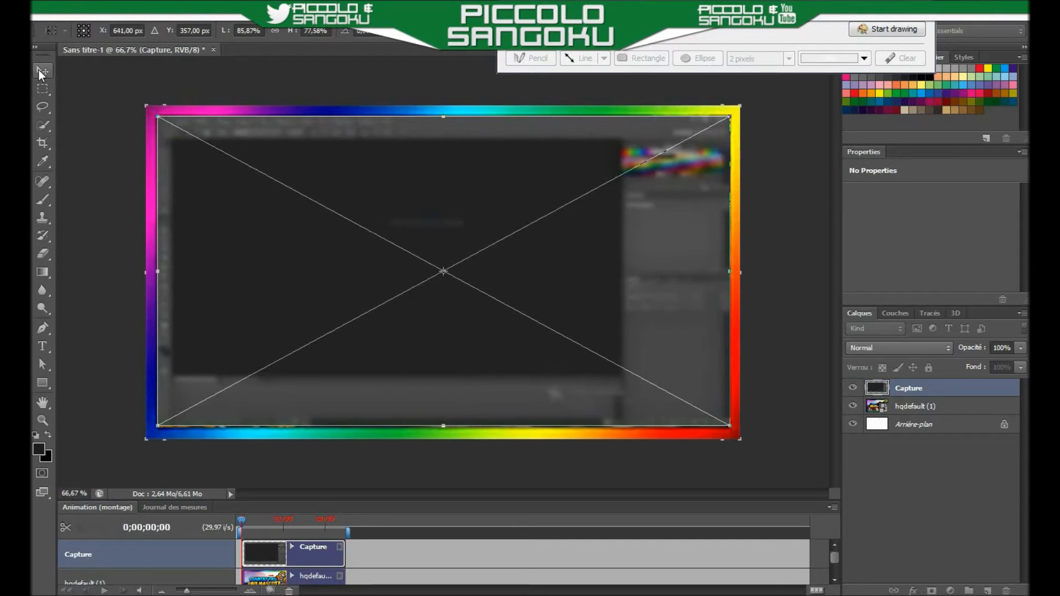
click(39, 70)
click(473, 239)
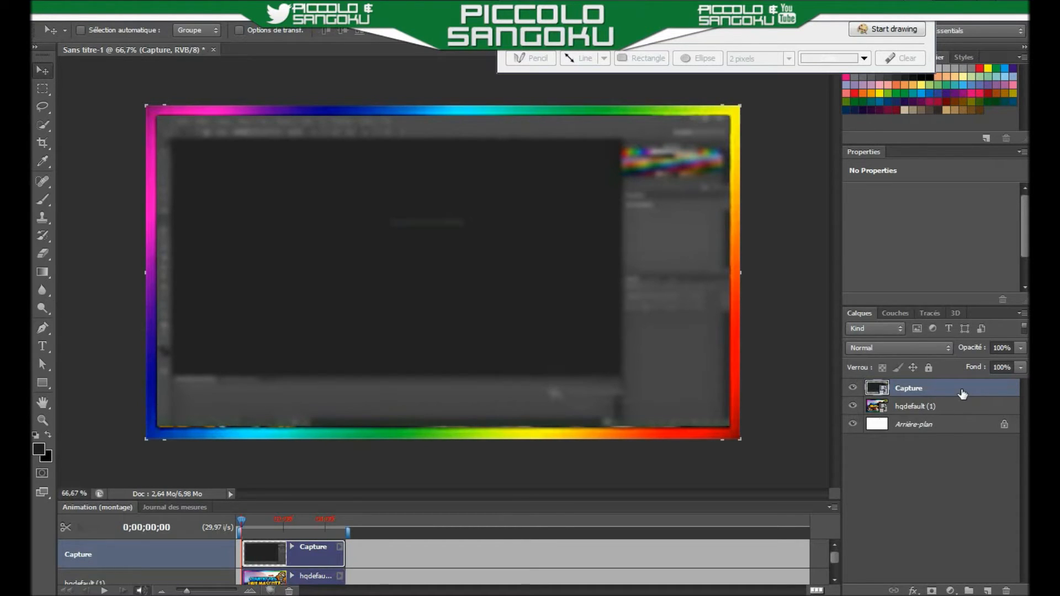
- Add a white (ffffff) outline to the Capture layer with the Contour layer style
double_click(962, 393)
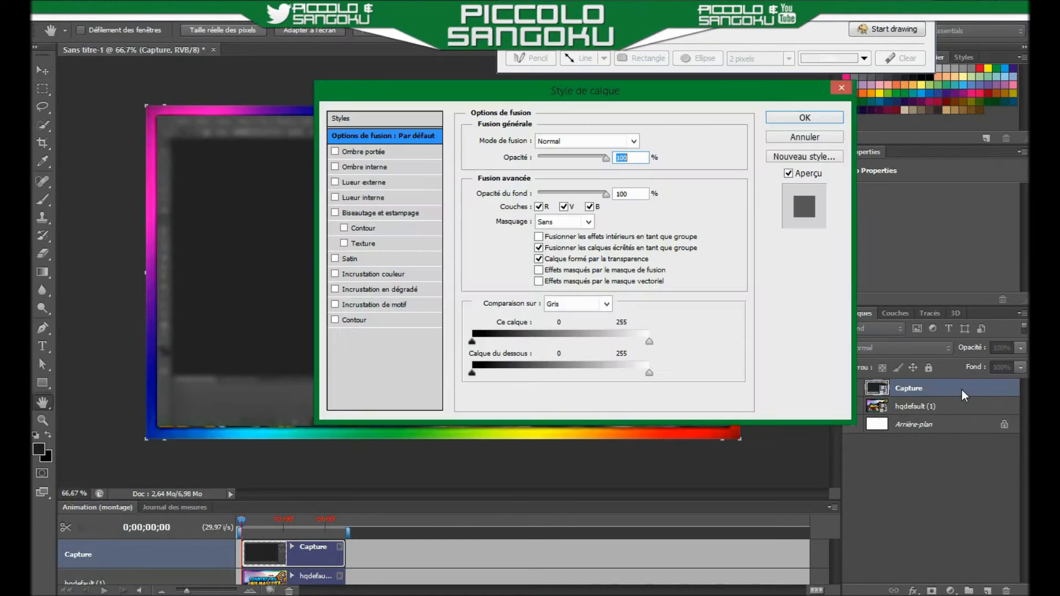
click(339, 319)
click(520, 236)
click(392, 156)
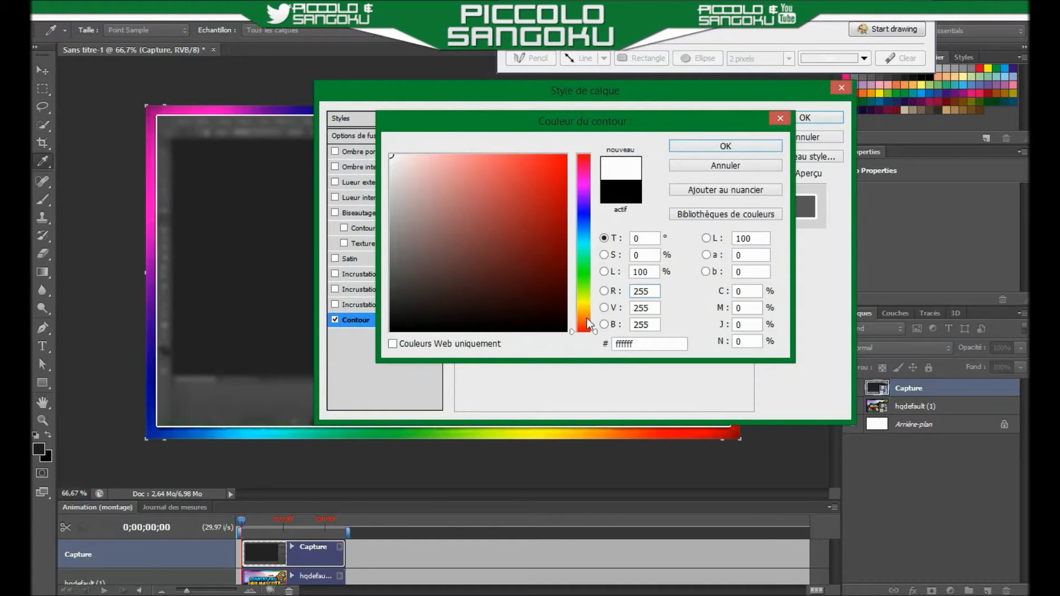
click(762, 144)
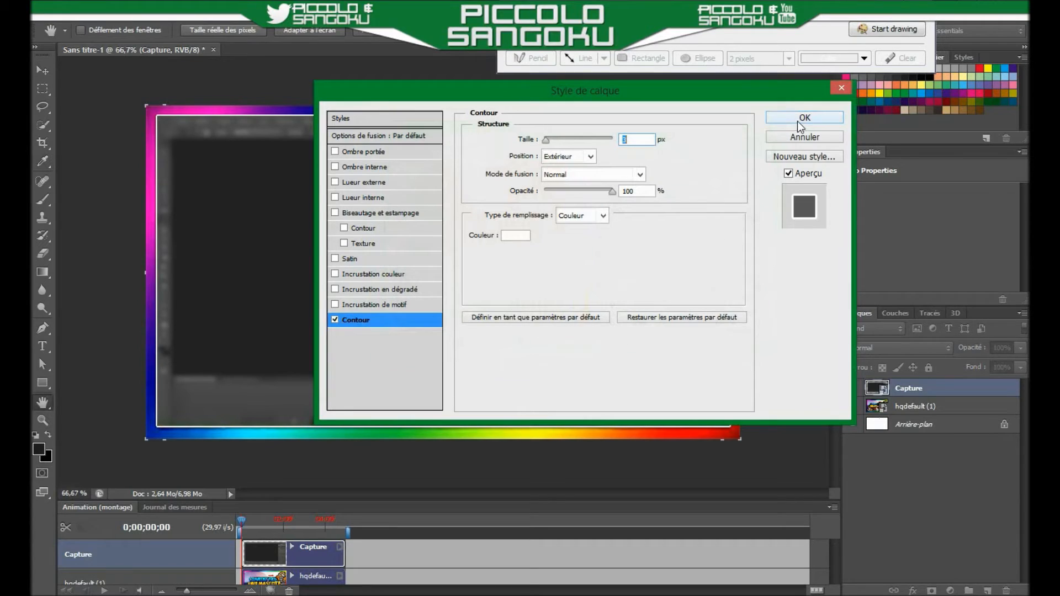
click(804, 118)
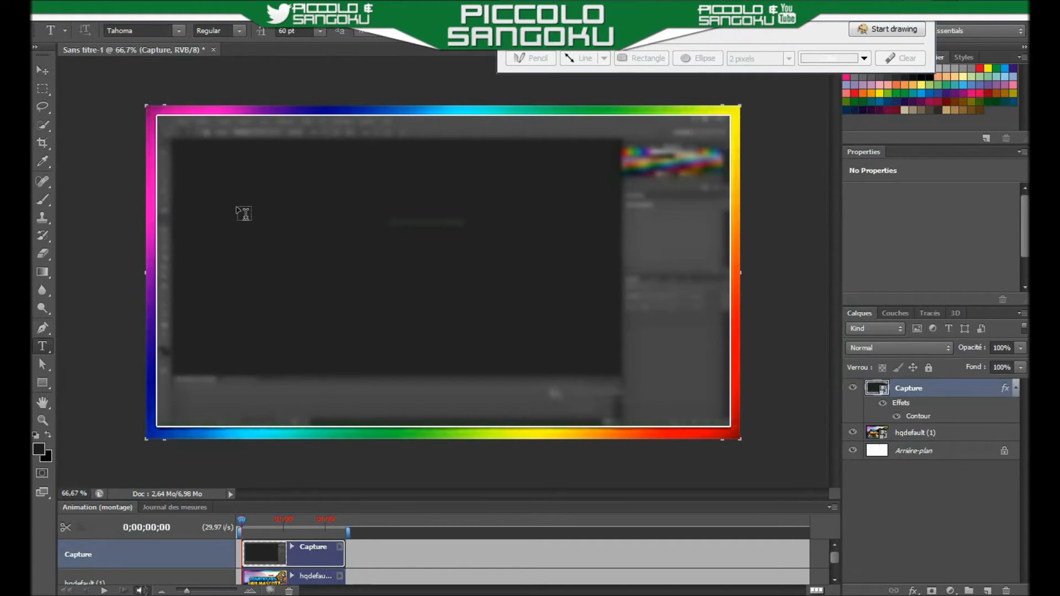
drag(240, 176, 574, 261)
drag(607, 319, 694, 297)
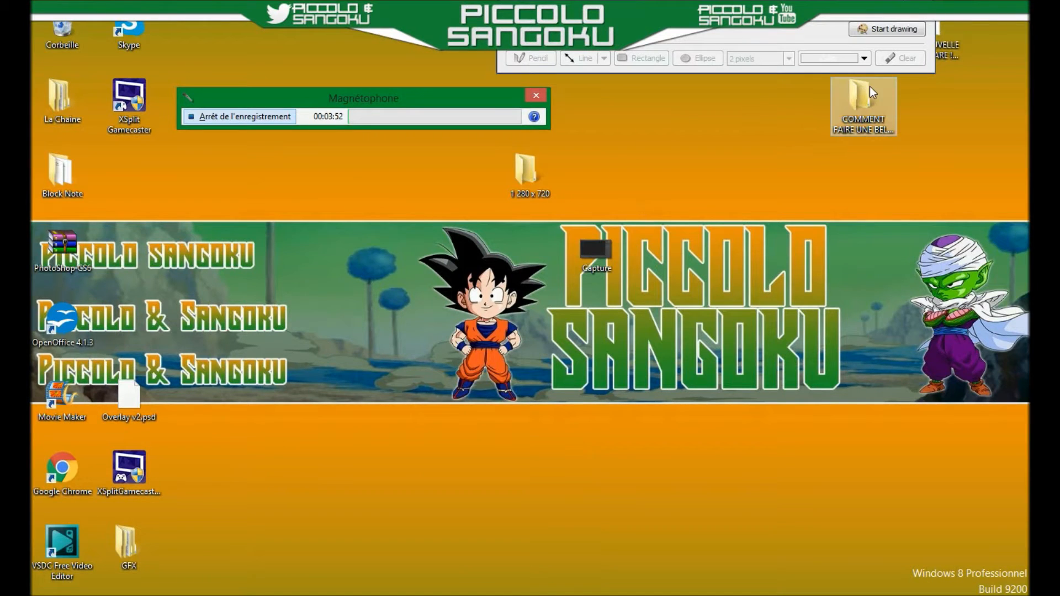
- Copy the words "COMMENT FAIRE UNE BELLE MINIATURE" from the name of the desktop folder, leaving its name unchanged
right_click(869, 87)
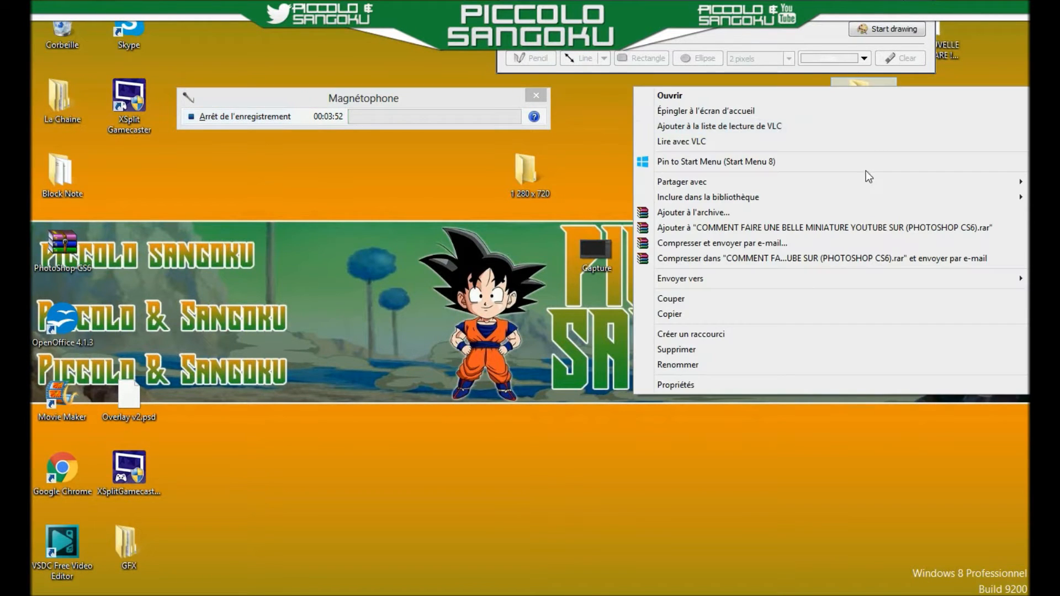
click(728, 362)
drag(835, 117, 890, 139)
key(ctrl+c)
right_click(890, 124)
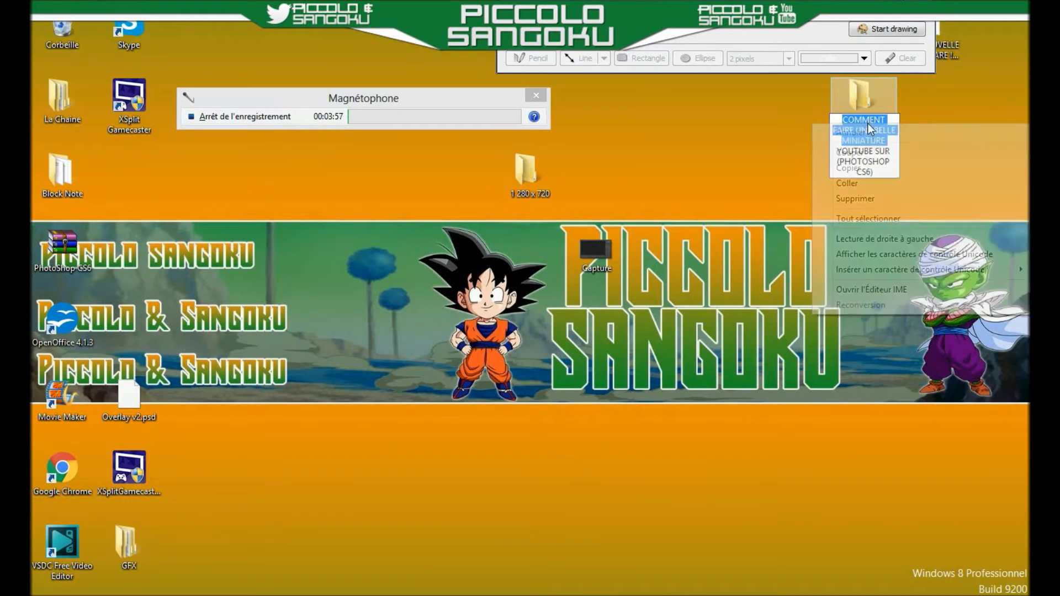
click(889, 167)
click(739, 168)
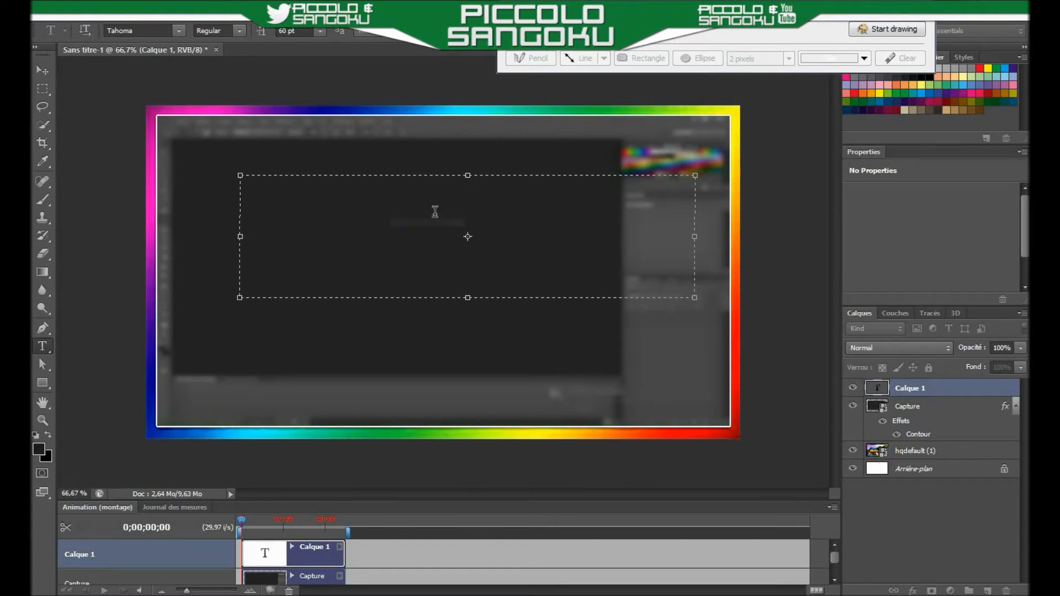
- Paste the copied title into the empty text box and trim it down to "COMMENT FAIRE"
right_click(436, 210)
click(464, 281)
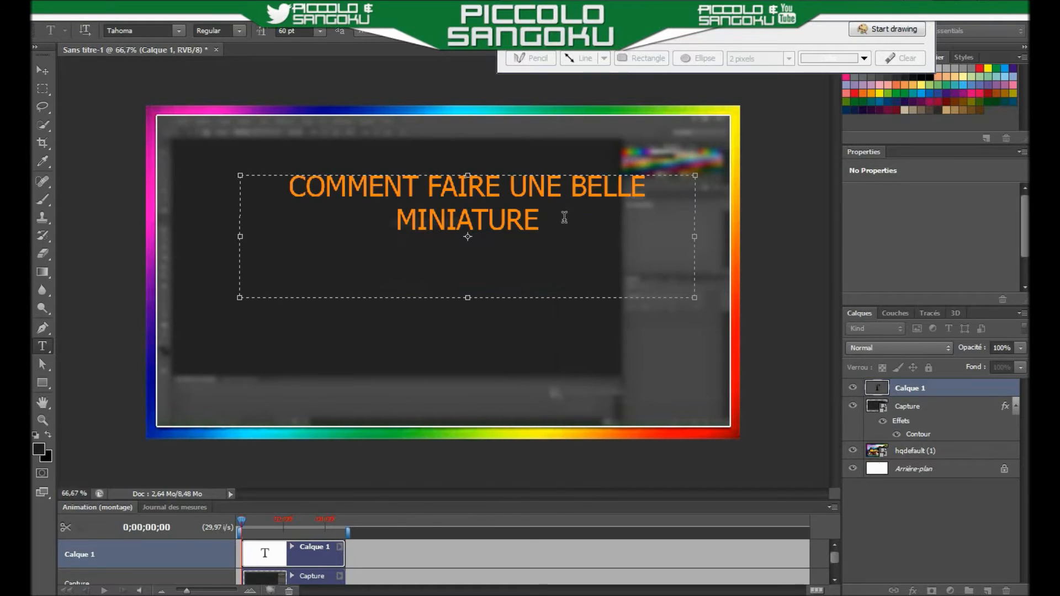
drag(655, 187, 514, 194)
key(BackSpace)
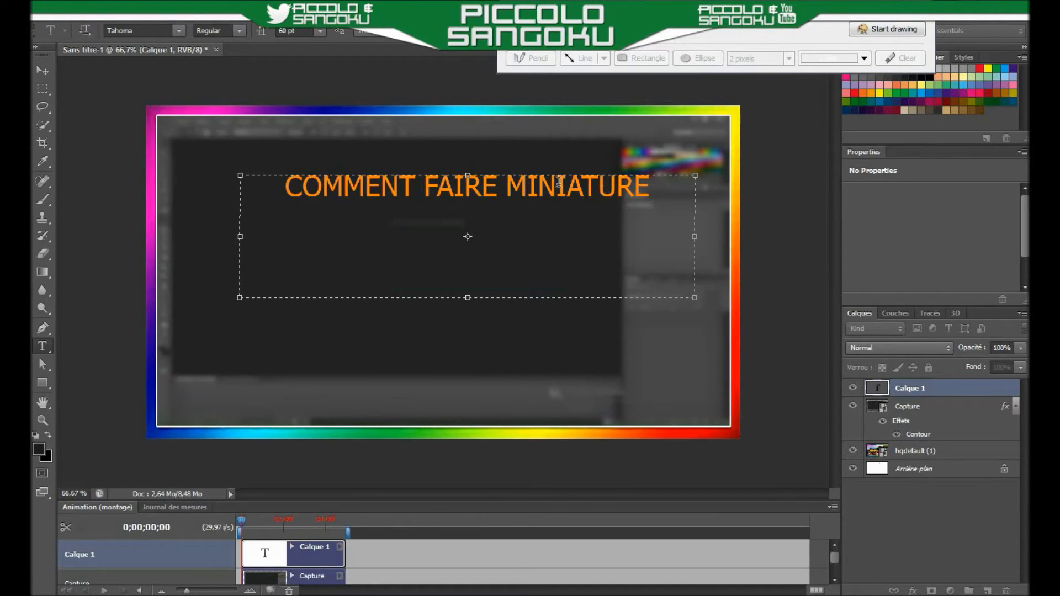
drag(657, 191, 497, 193)
click(573, 194)
key(BackSpace)
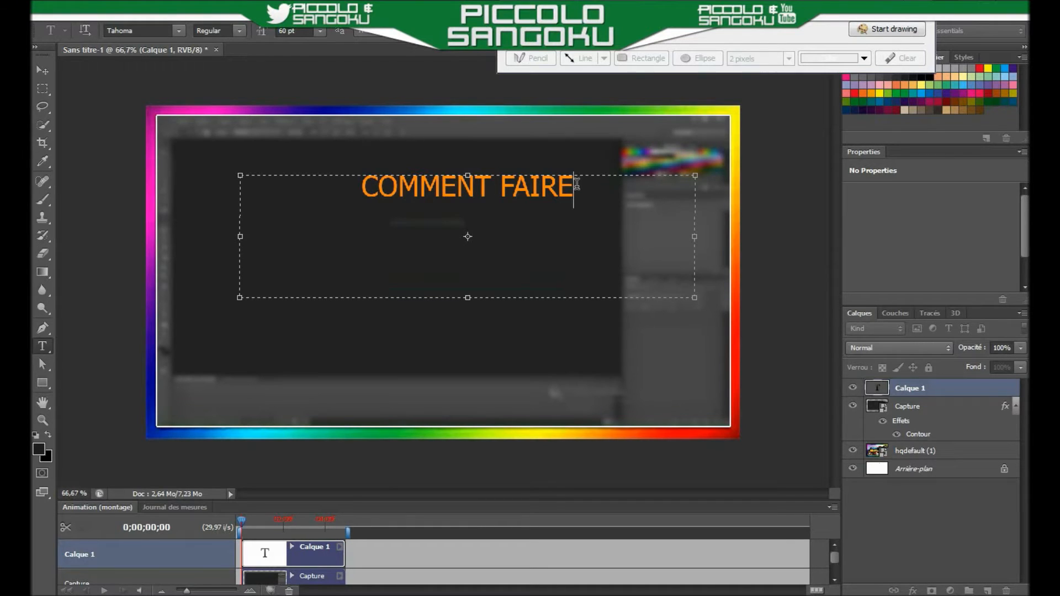
- Change the font of the COMMENT FAIRE text to ObelixPro
drag(575, 184, 359, 193)
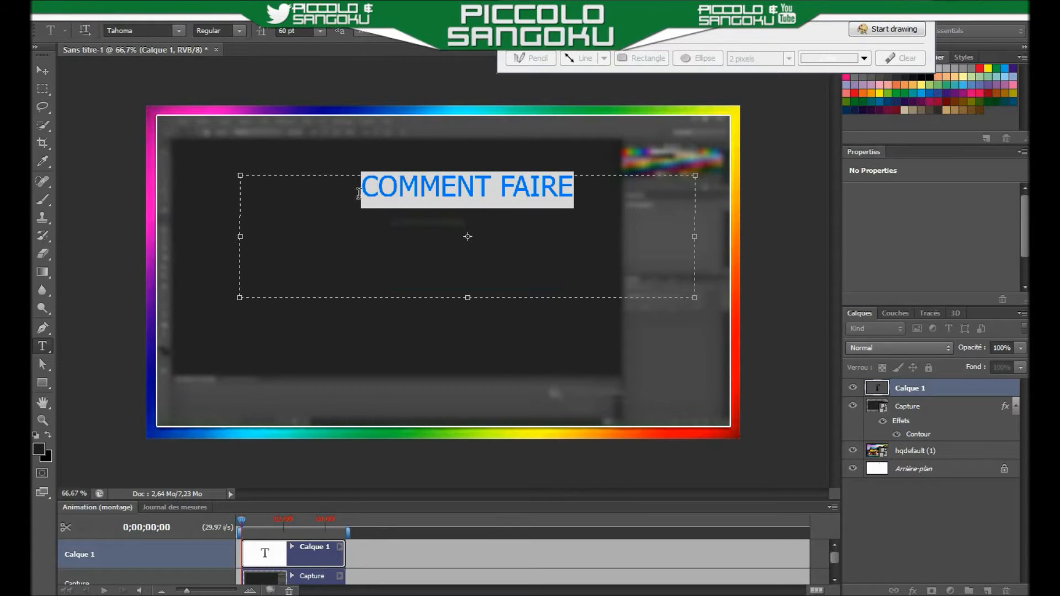
click(177, 31)
drag(245, 342, 234, 273)
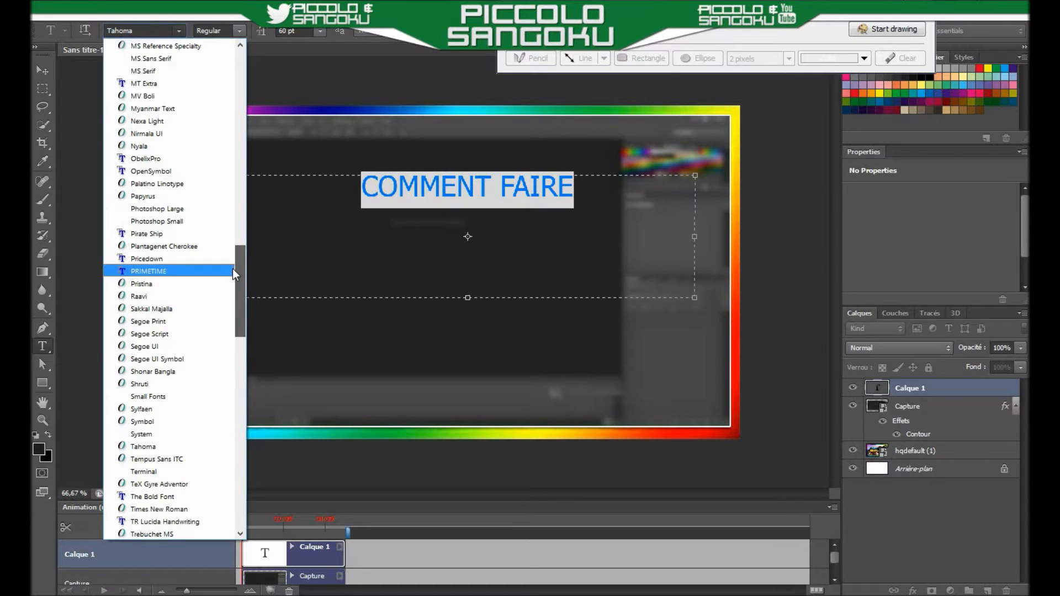
click(194, 160)
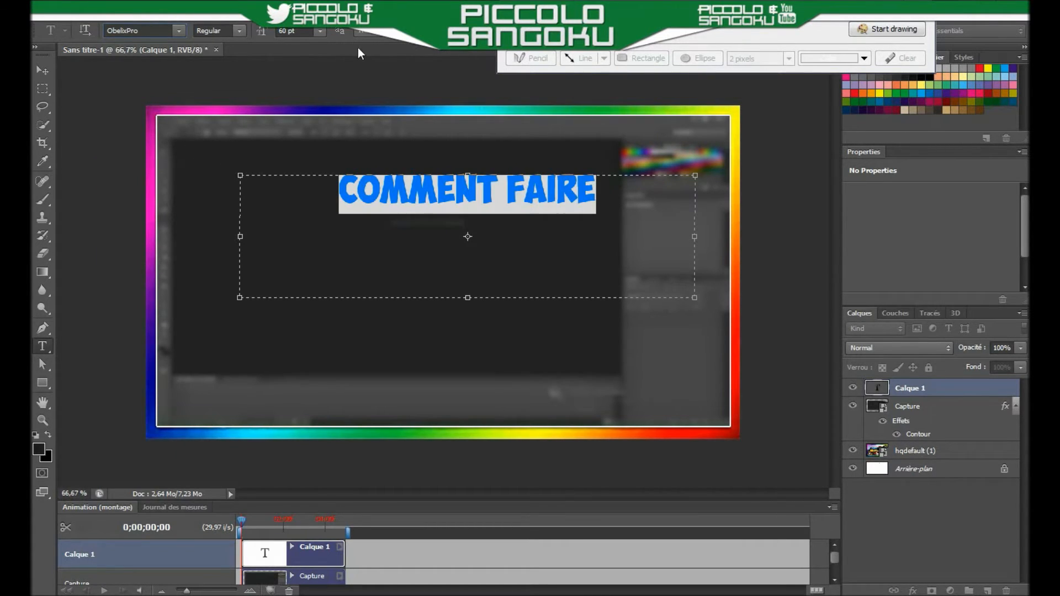
- Try several larger font sizes on the COMMENT FAIRE text, including 72, 172, 155 and 140 pt
click(316, 32)
click(340, 267)
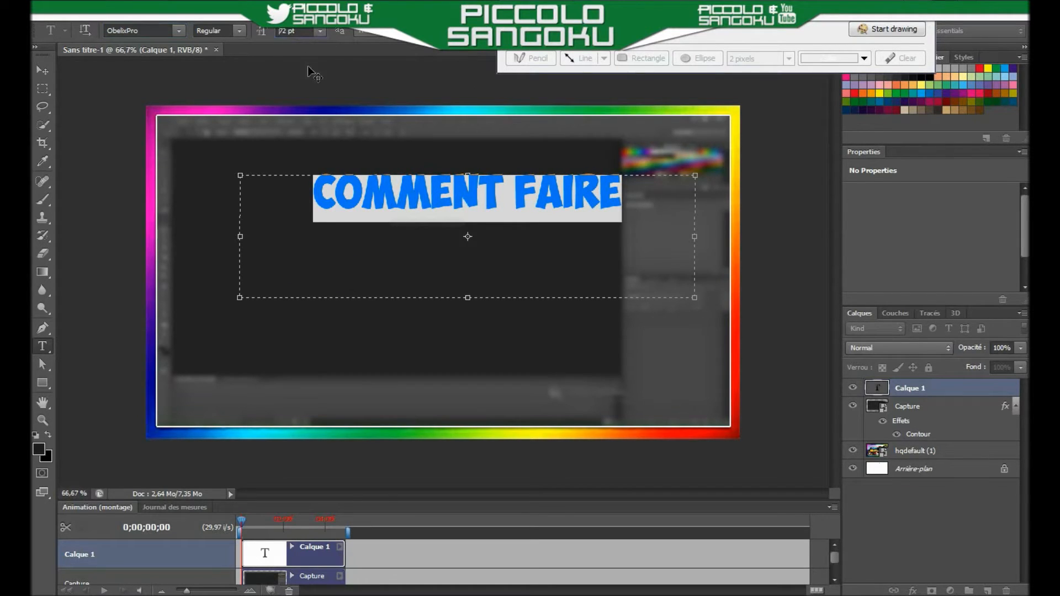
text(172)
key(Return)
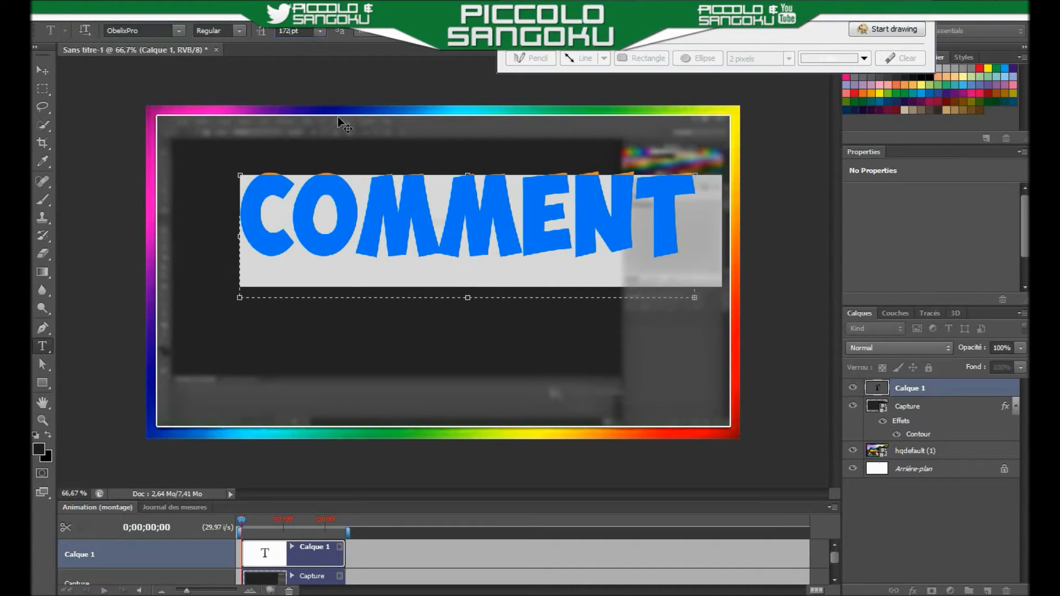
key(BackSpace)
text(5)
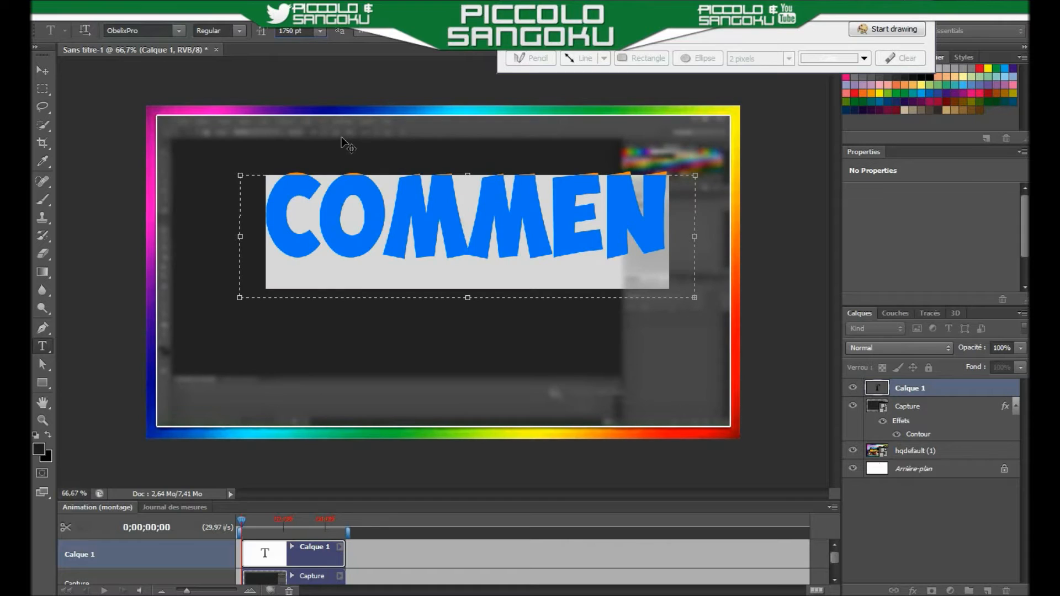
key(BackSpace)
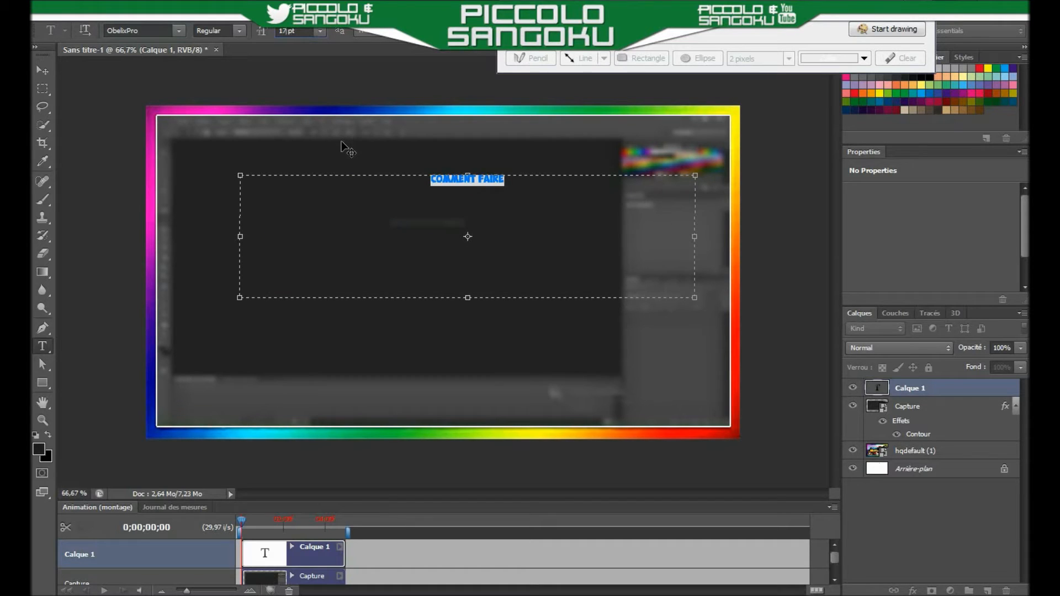
text(3)
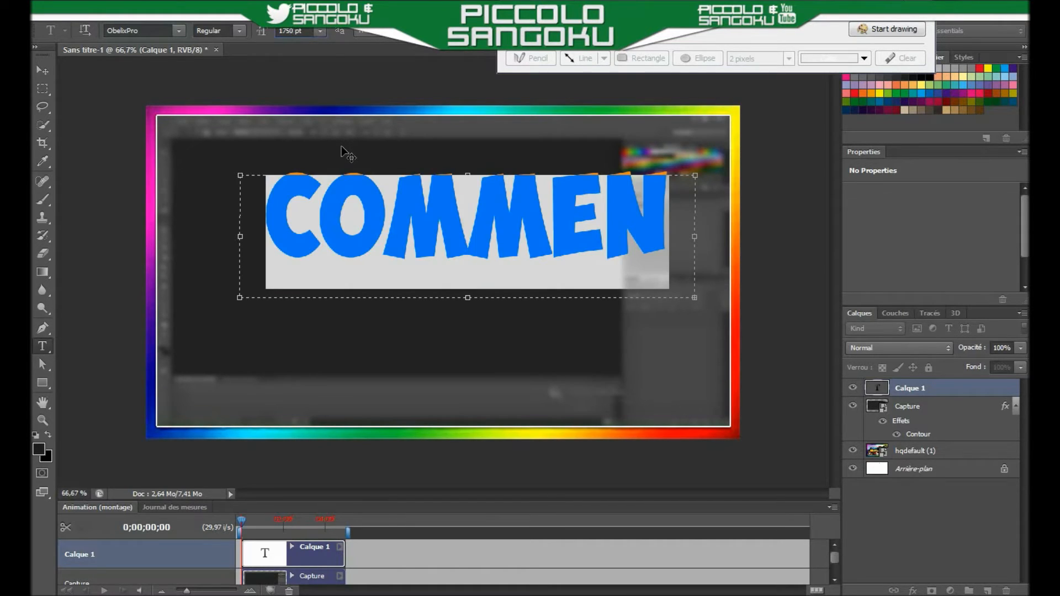
key(BackSpace)
key(BackSpace)
text(55)
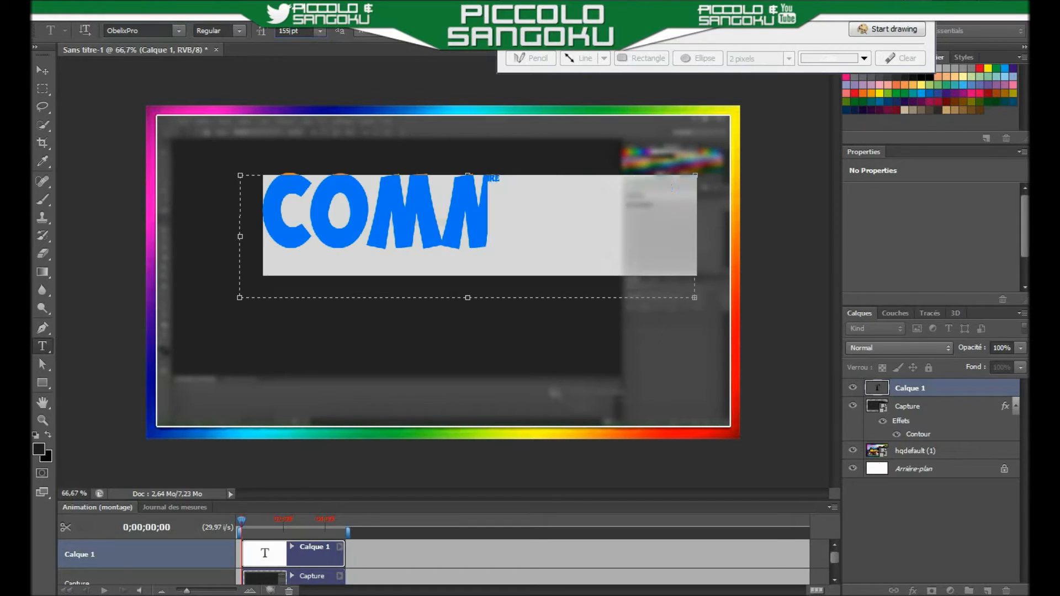
key(BackSpace)
key(BackSpace)
text(40)
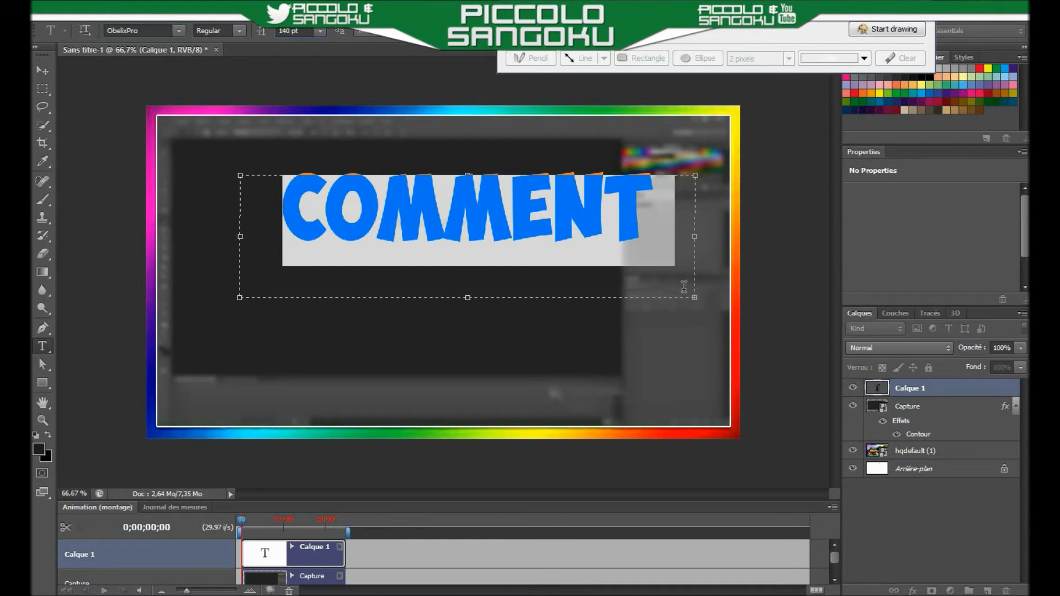
- Enlarge the text box to about 39.8 by 15.3 cm and shift it up toward the canvas's upper-left corner
drag(694, 299, 769, 379)
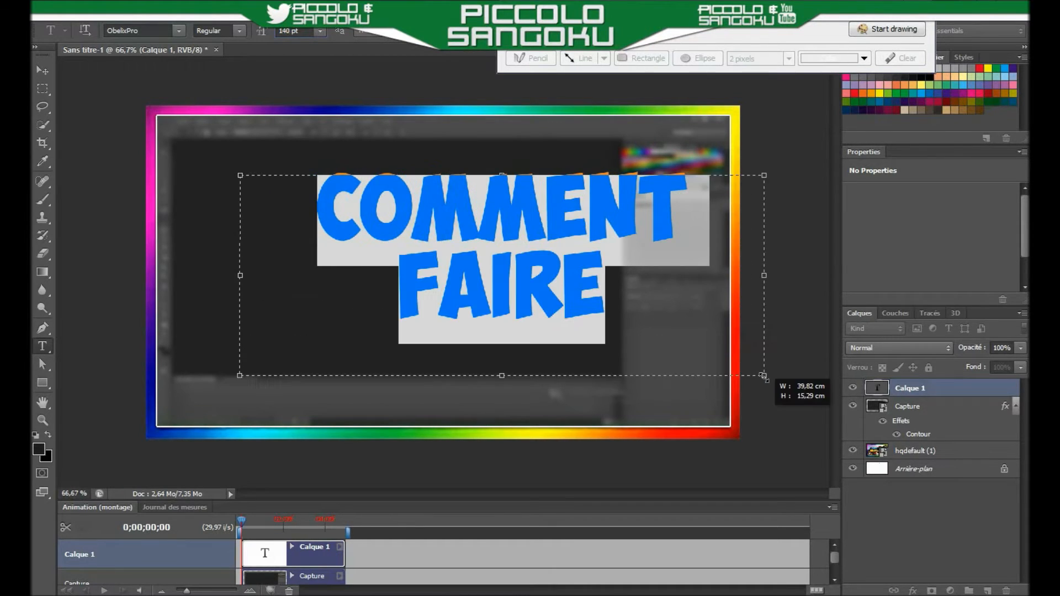
drag(678, 434, 506, 407)
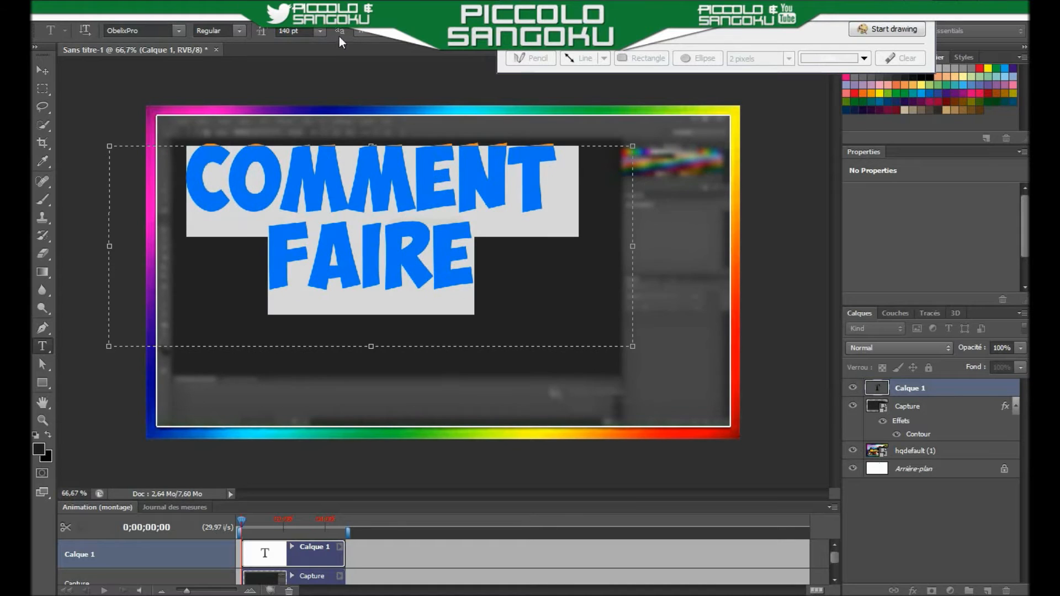
- Set the text size to 120 pt and reposition the COMMENT FAIRE line inside the white outline along the canvas's upper edge
key(BackSpace)
text(2)
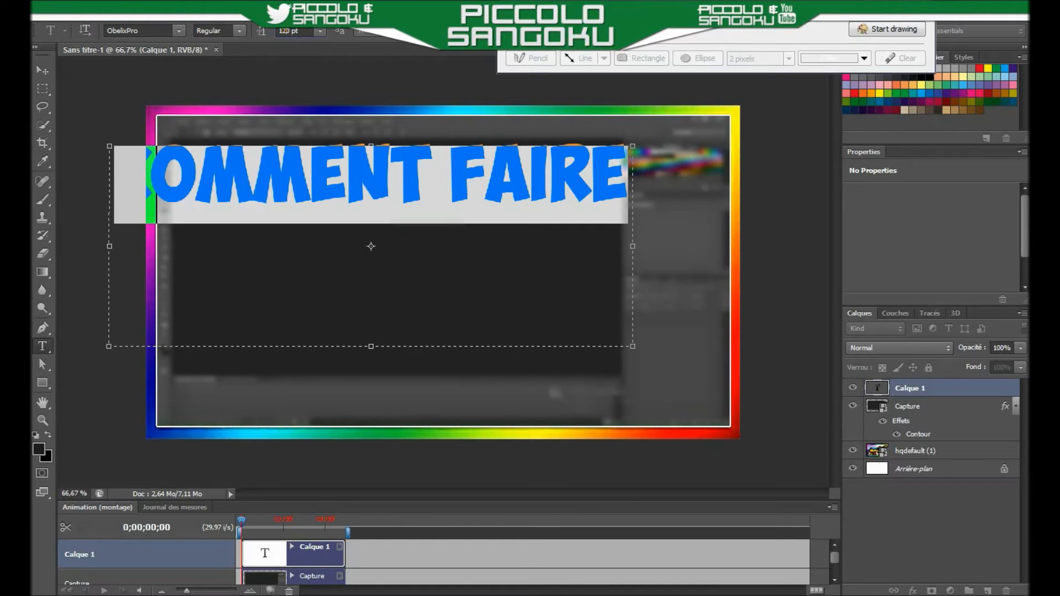
drag(582, 410, 633, 404)
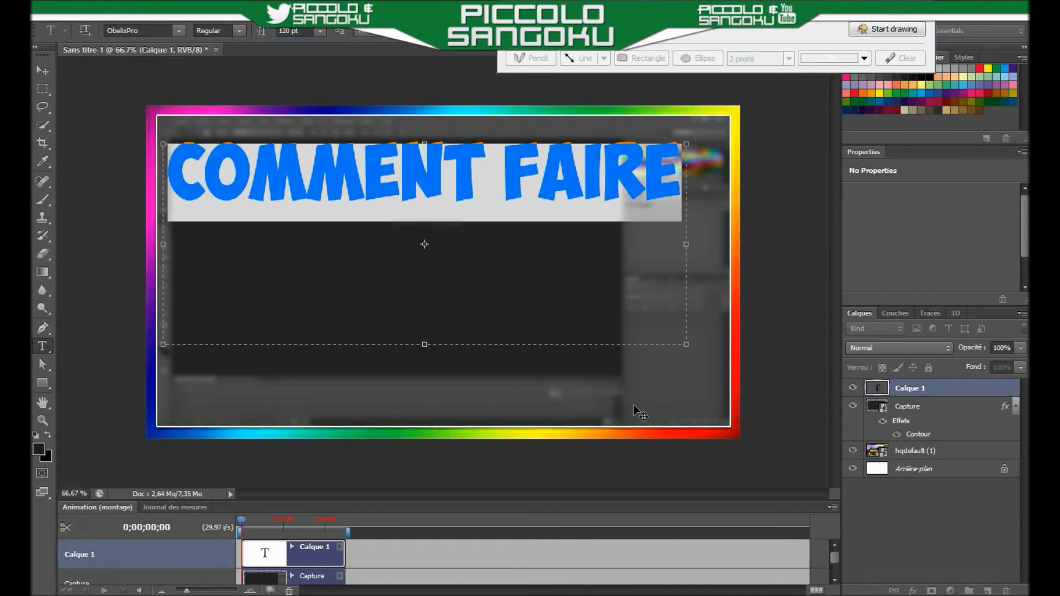
click(665, 178)
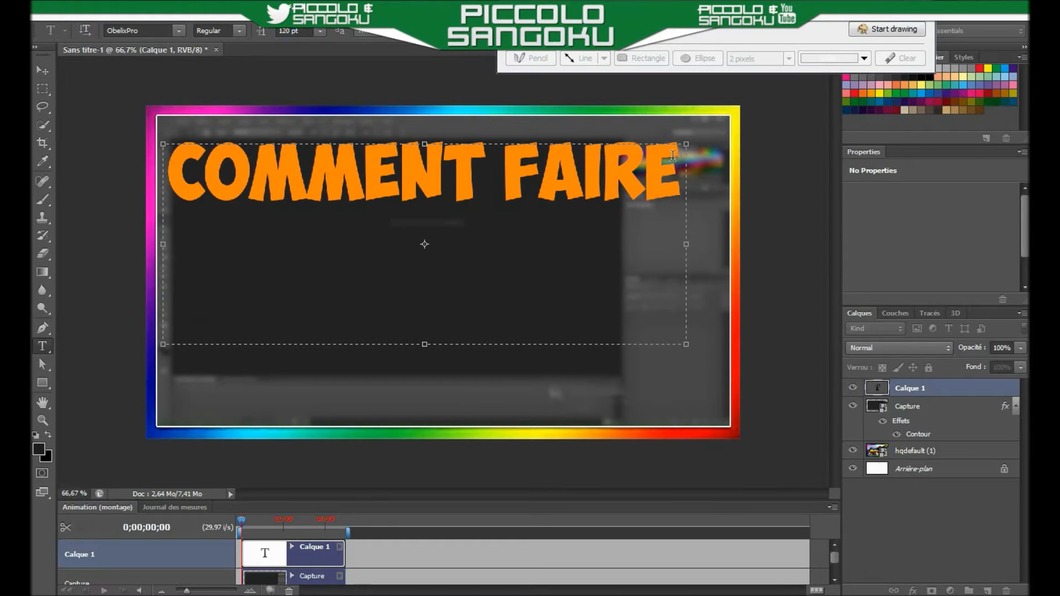
- Add a gradient overlay to the COMMENT FAIRE text layer using the "Orange, jaune, orange" preset
click(1003, 388)
key(h)
double_click(1002, 388)
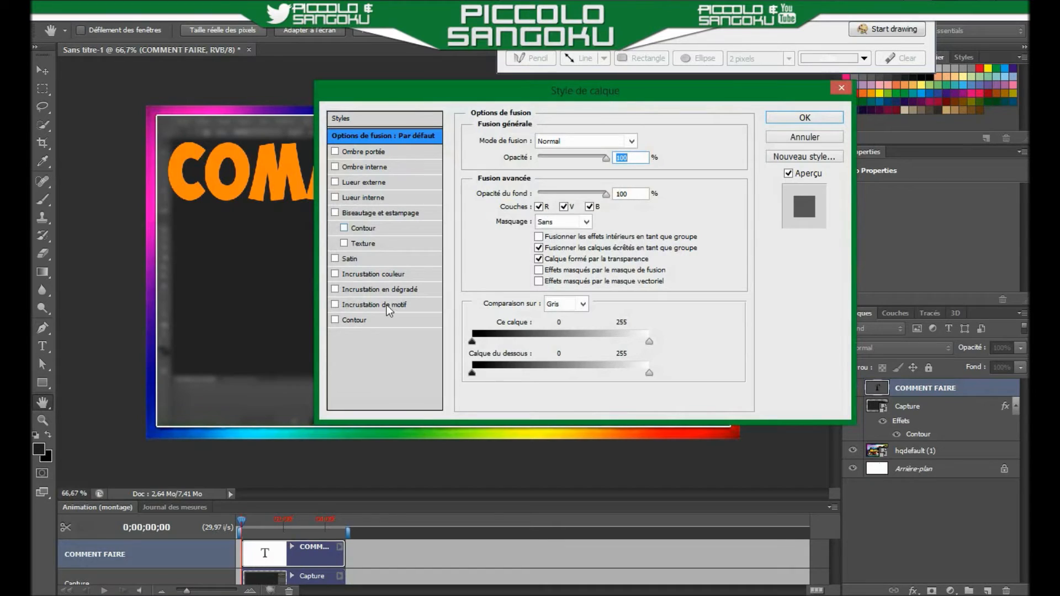
click(335, 273)
click(335, 273)
click(340, 288)
click(340, 288)
click(342, 288)
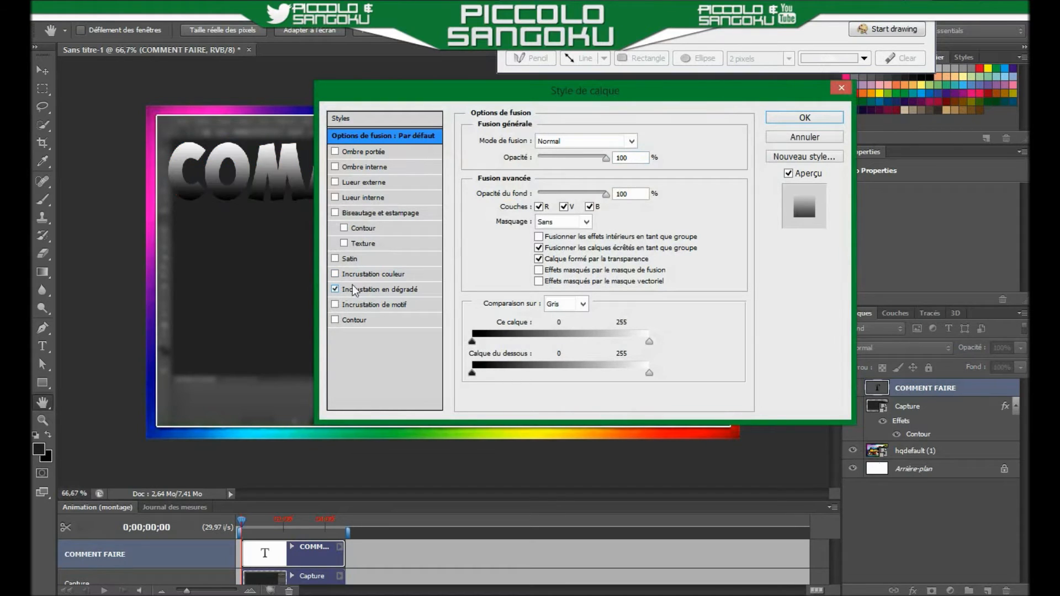
click(363, 287)
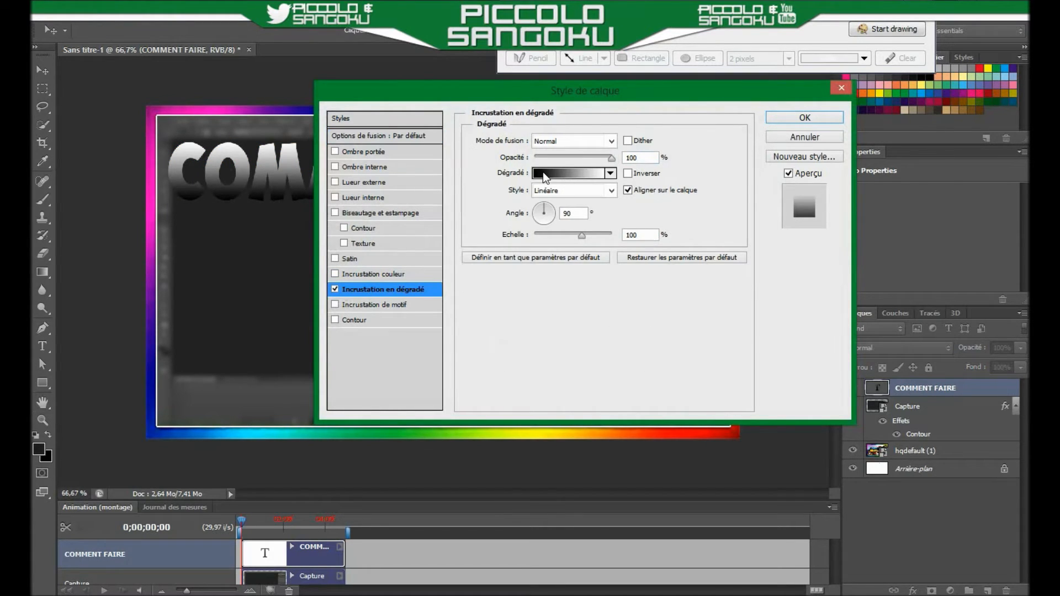
click(542, 173)
click(554, 136)
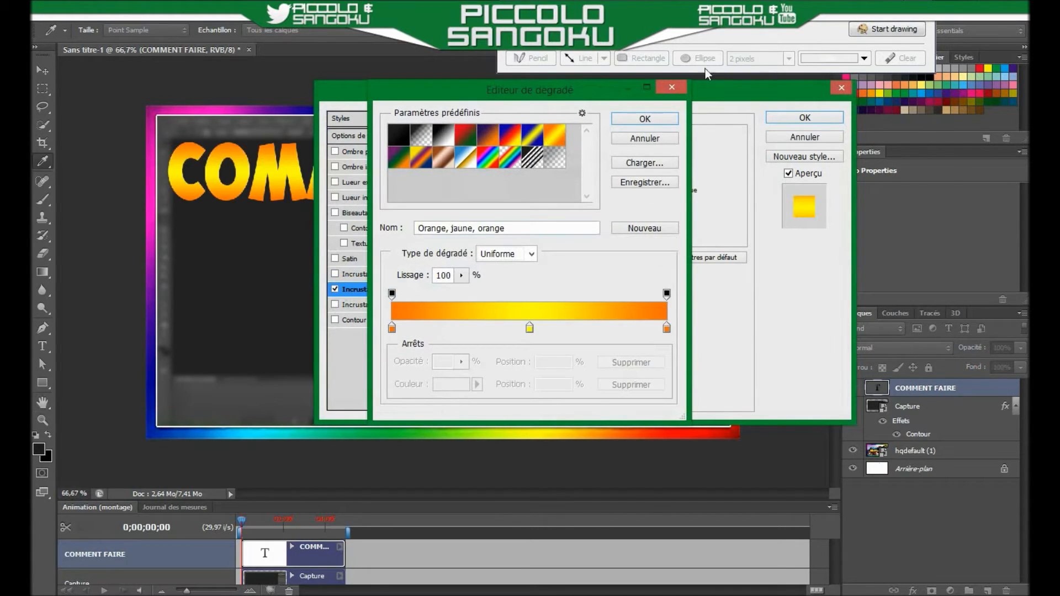
click(660, 122)
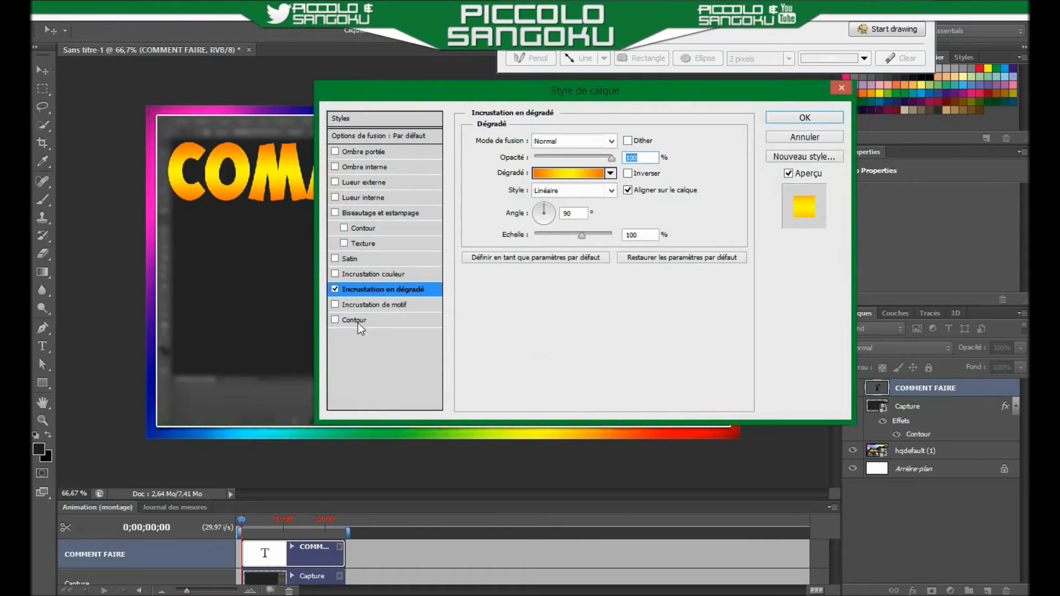
- Add a black outer Contour of about 11 px to the COMMENT FAIRE text and apply the layer style
click(341, 320)
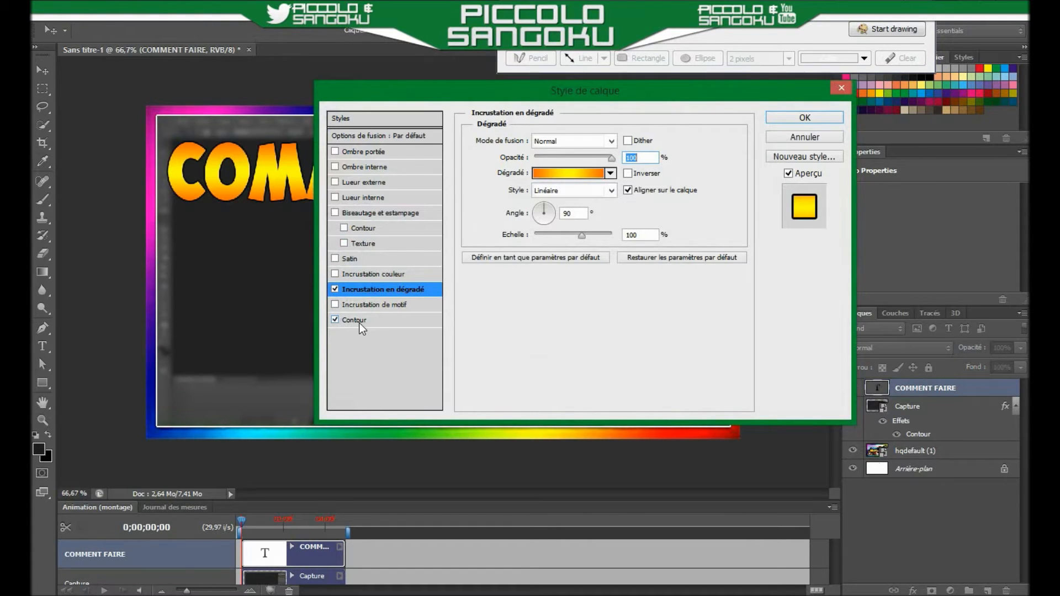
click(359, 321)
drag(547, 137, 552, 141)
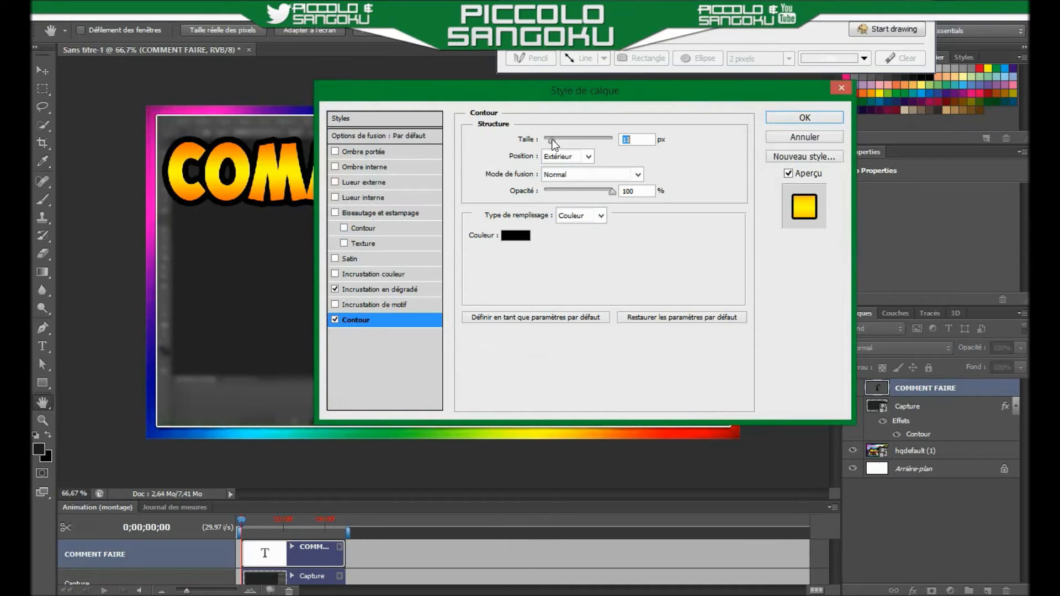
click(805, 118)
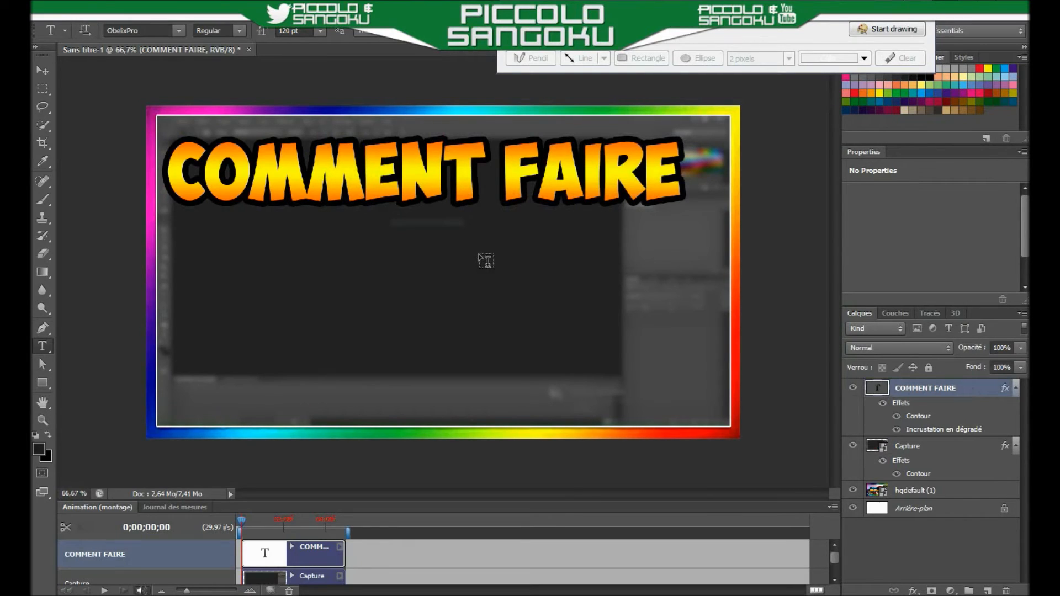
- Duplicate the COMMENT FAIRE text layer in the same document and move the copy directly below the original line
right_click(973, 388)
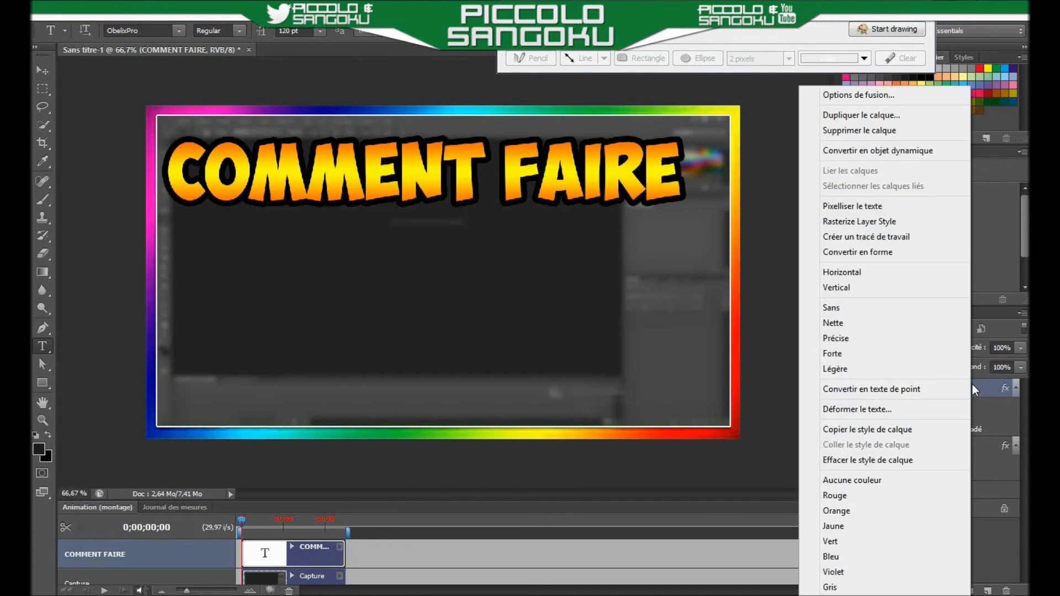
click(860, 116)
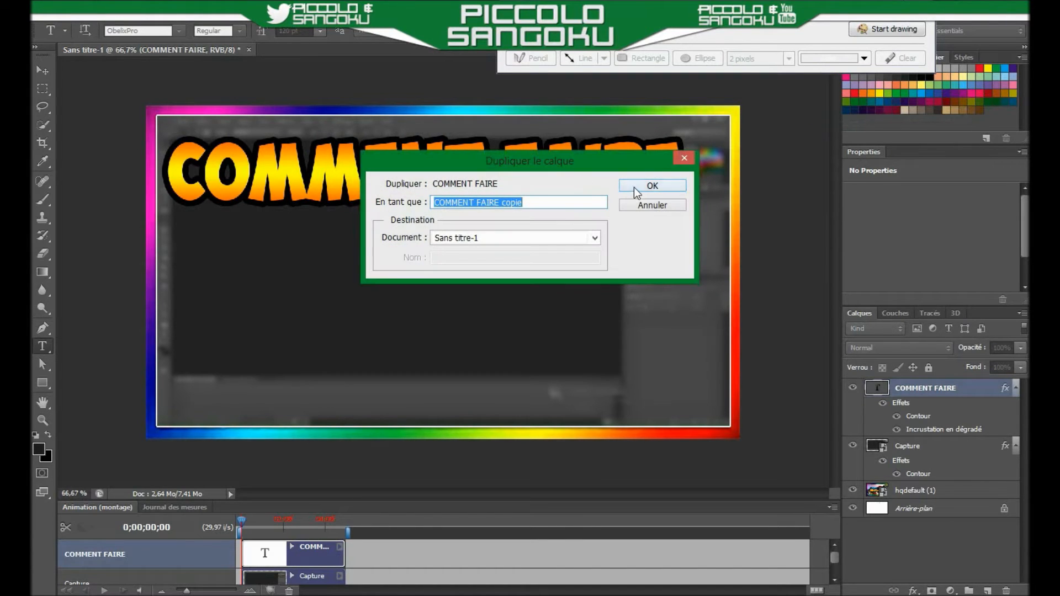
click(635, 186)
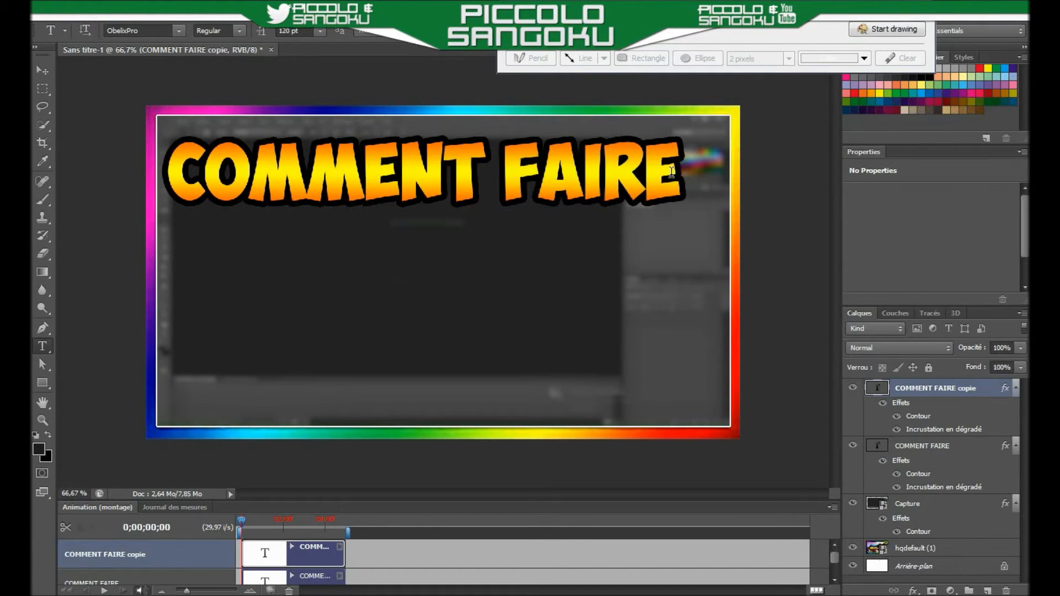
drag(663, 400, 658, 463)
- Replace the duplicated layer's text with the copied title "COMMENT FAIRE UNE BELLE MINIATURE"
drag(671, 250, 50, 283)
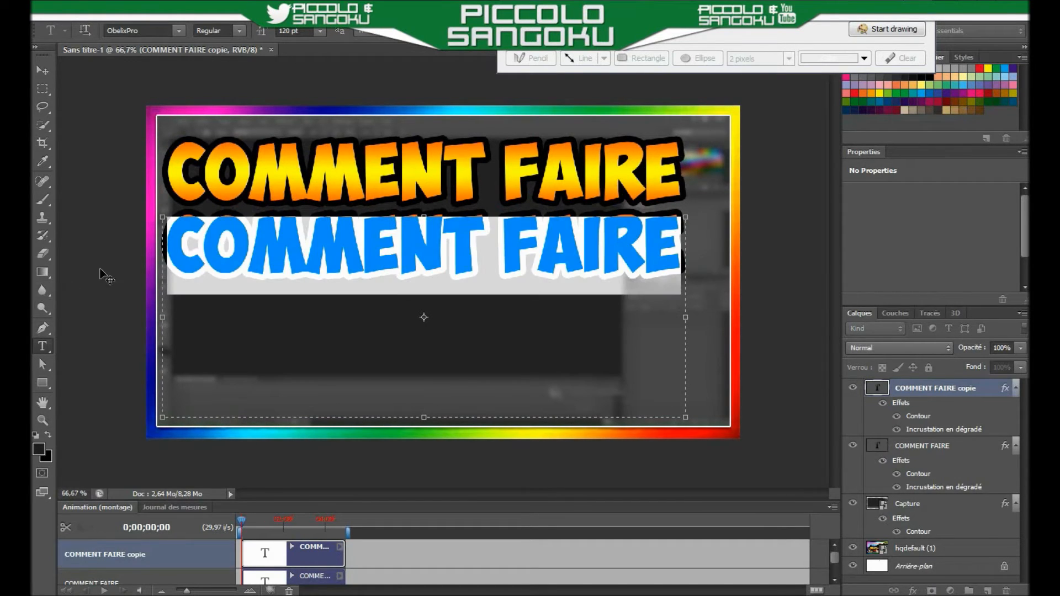
key(BackSpace)
right_click(298, 246)
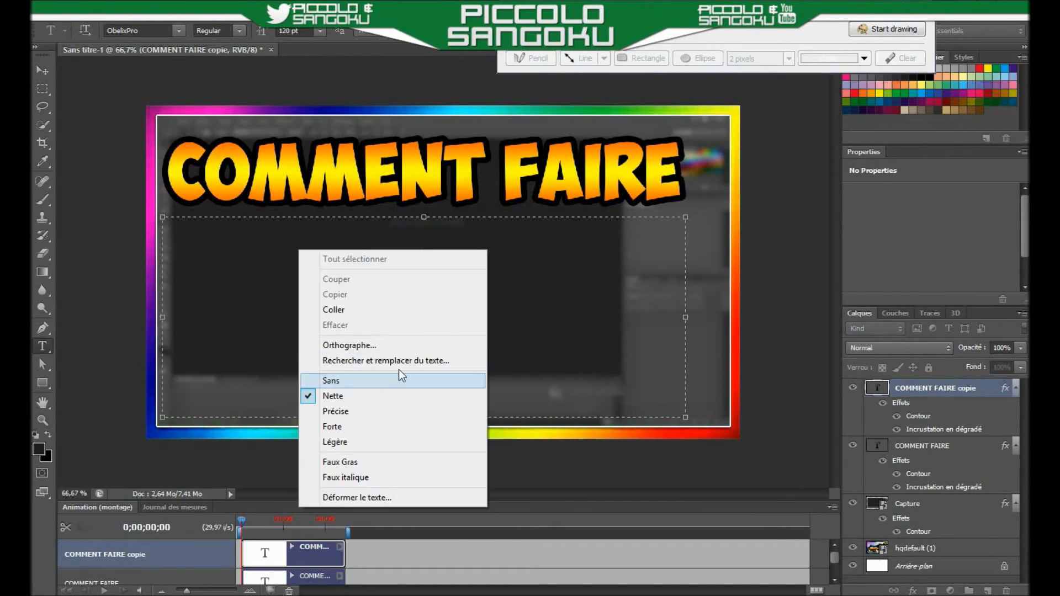
click(416, 310)
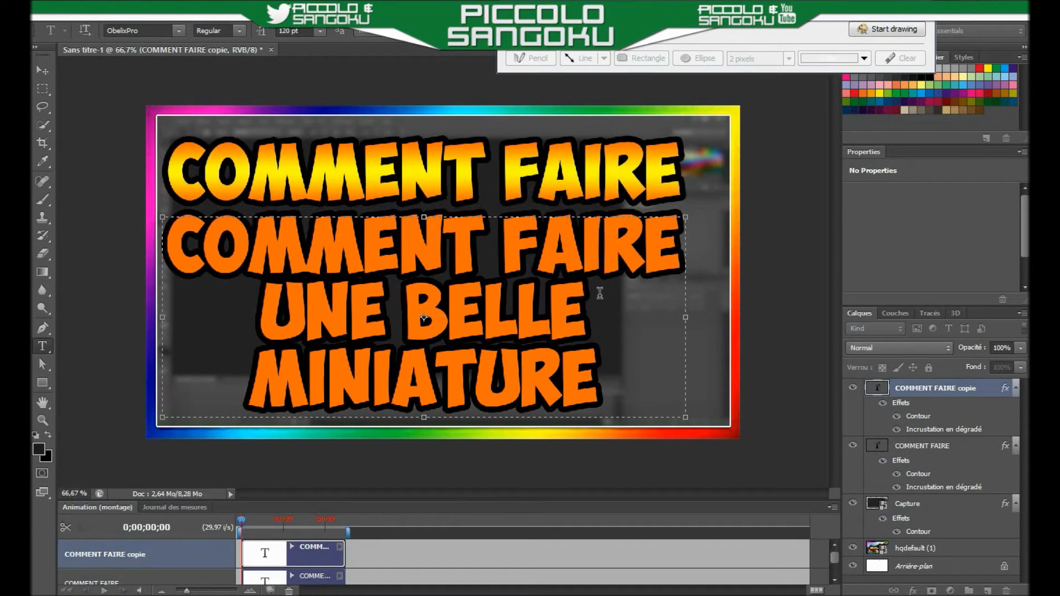
- Remove the words "COMMENT FAIRE" from the duplicated title, keeping "UNE BELLE MINIATURE" directly below the original line
drag(682, 238, 140, 238)
key(BackSpace)
key(BackSpace)
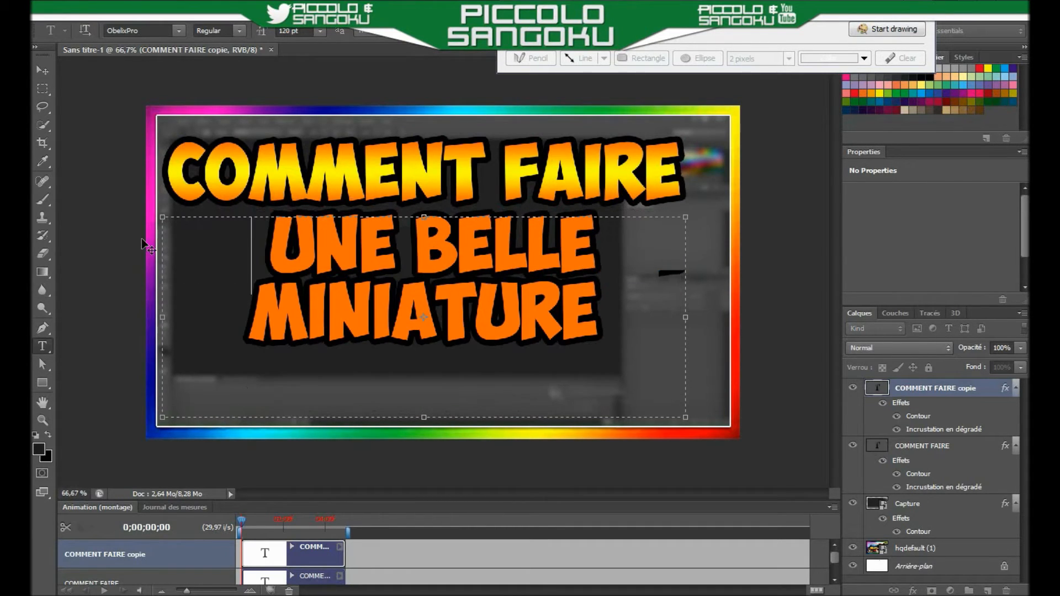
- Shift the UNE BELLE MINIATURE text left and widen its text box, trying to join both lines before restoring the line break
drag(418, 476, 364, 473)
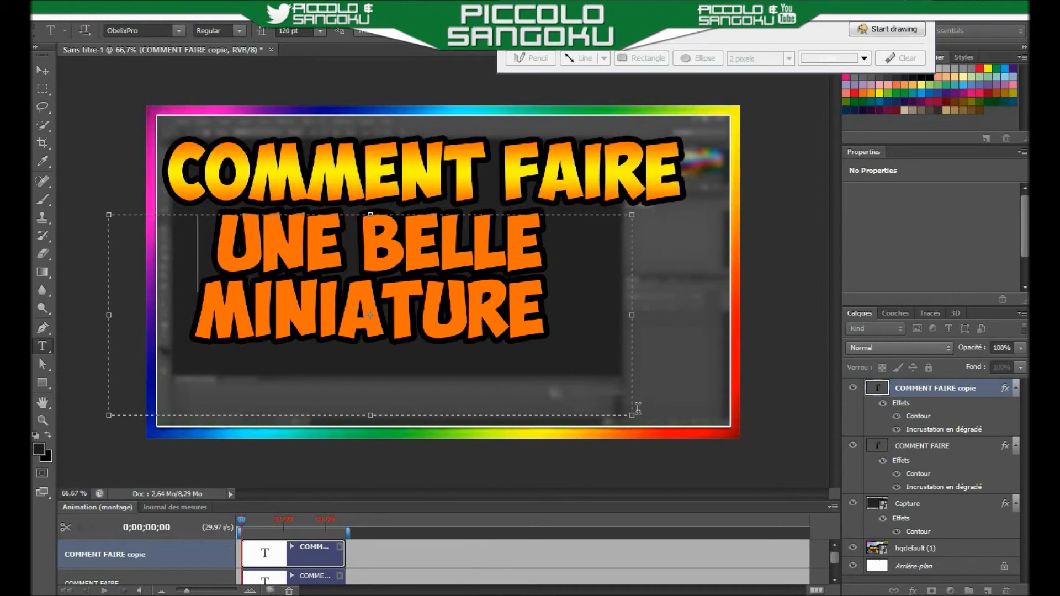
drag(632, 415, 769, 440)
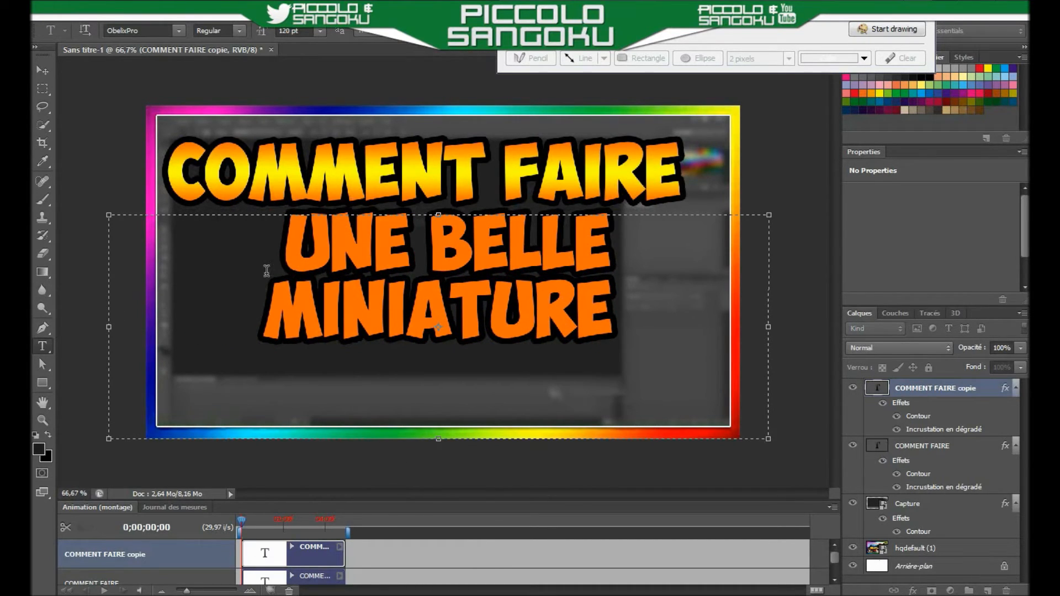
key(BackSpace)
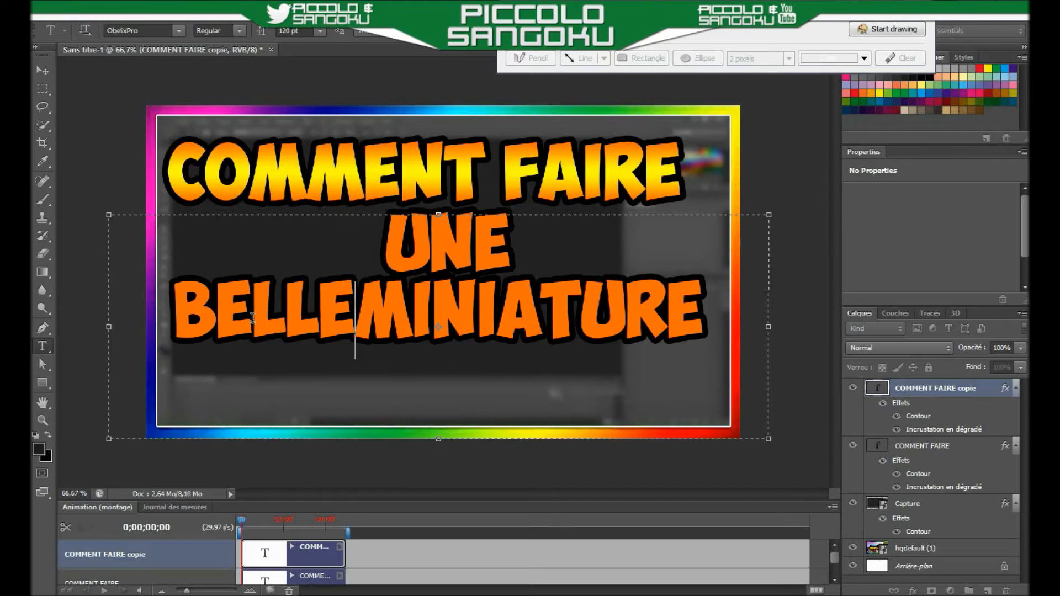
key(Return)
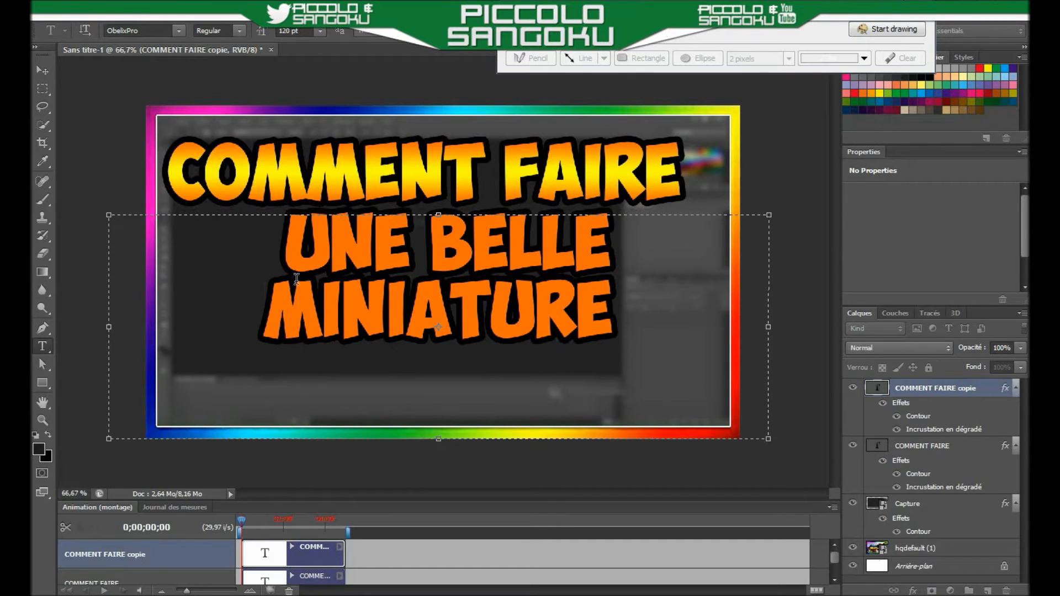
- Enlarge the UNE BELLE MINIATURE text box further and move it left so both lines sit near the inner frame's left edge
drag(769, 440, 799, 484)
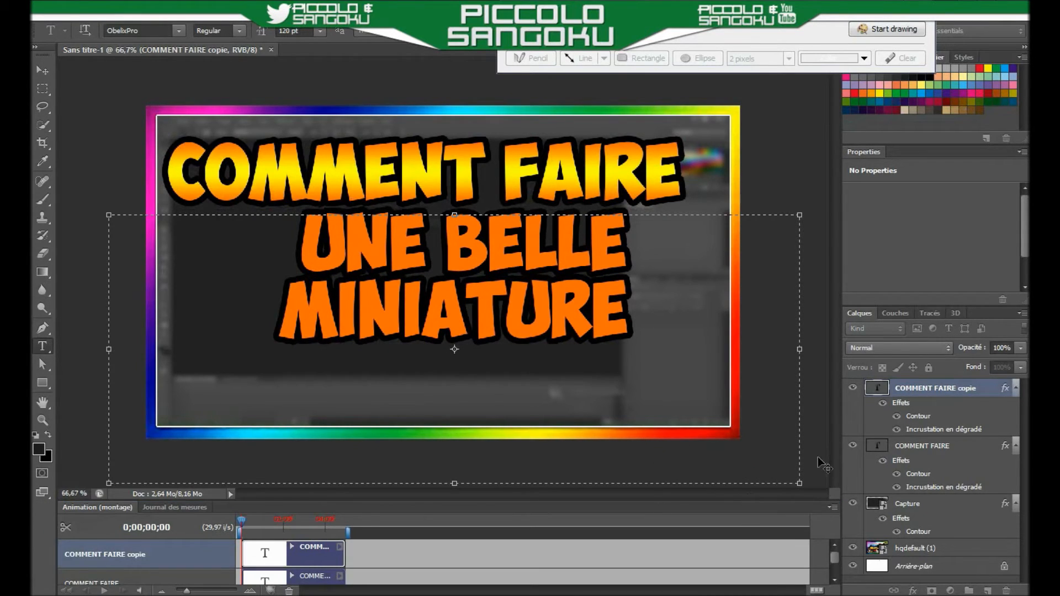
drag(816, 459, 725, 454)
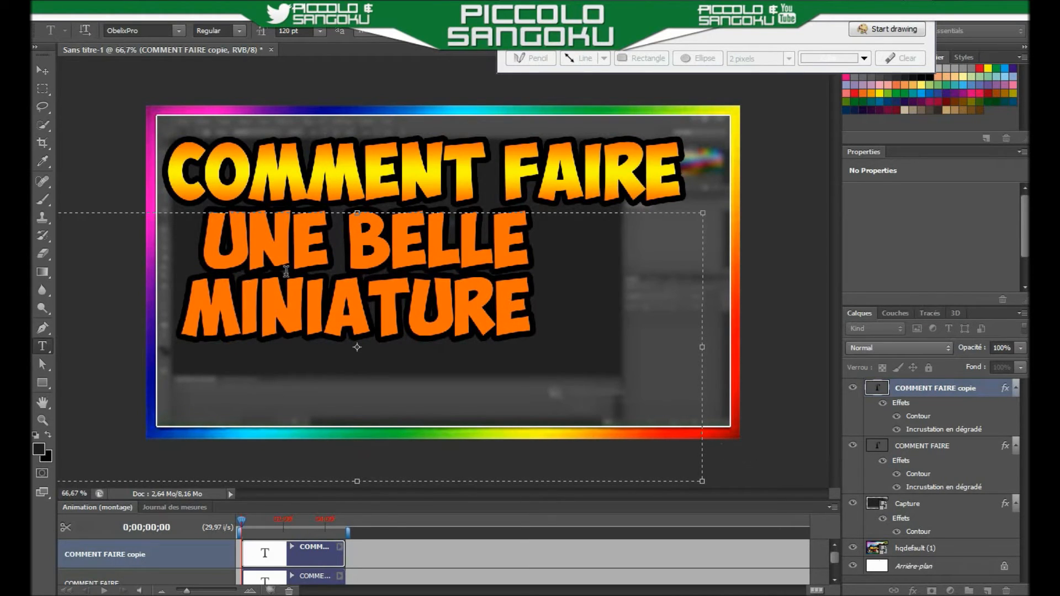
click(529, 227)
click(180, 300)
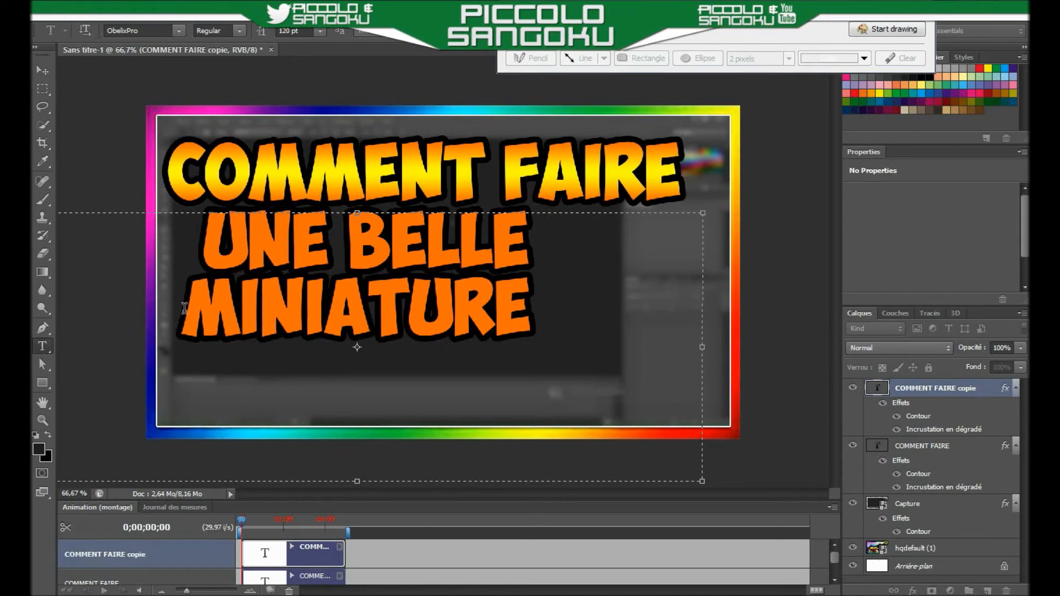